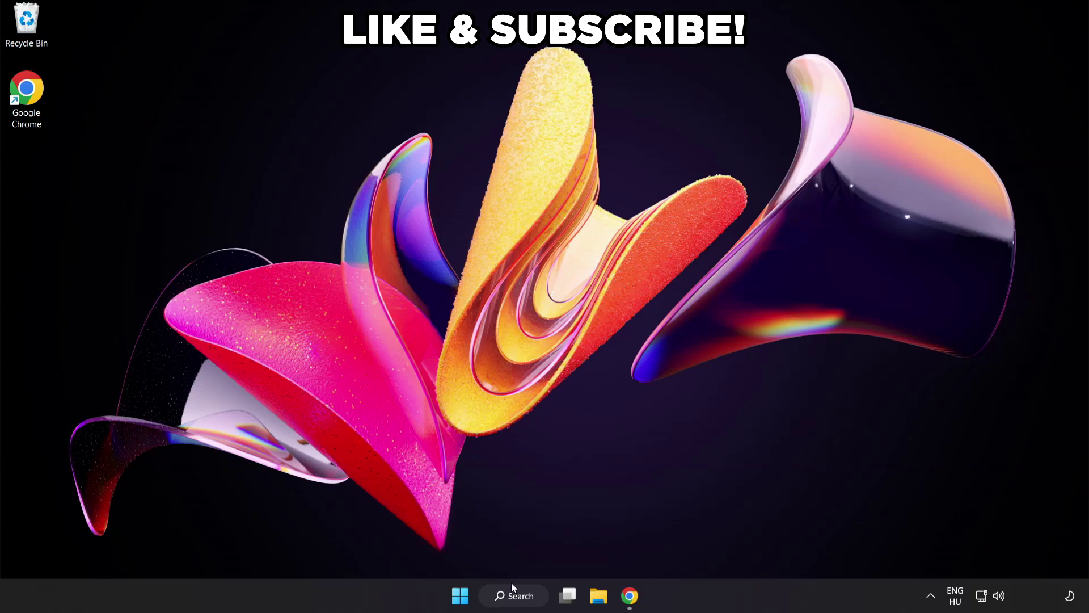
- Search 'edit power plan' and open the Balanced plan's Edit Plan Settings page
{"action": "left_click", "coordinate": [526, 596]}
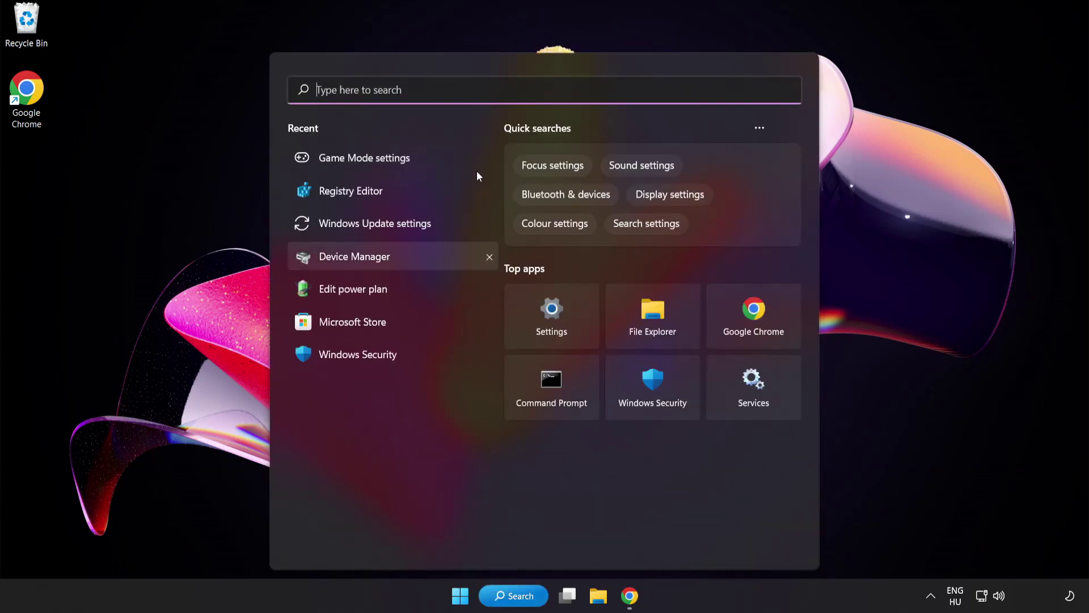
{"action": "type", "text": "edit power plan"}
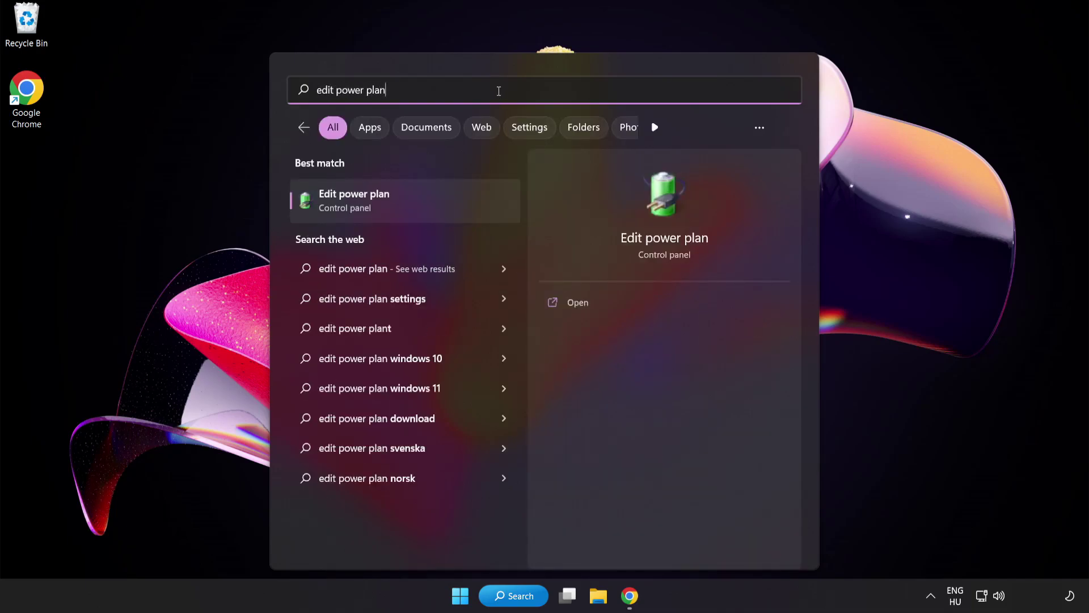
{"action": "left_click", "coordinate": [442, 206]}
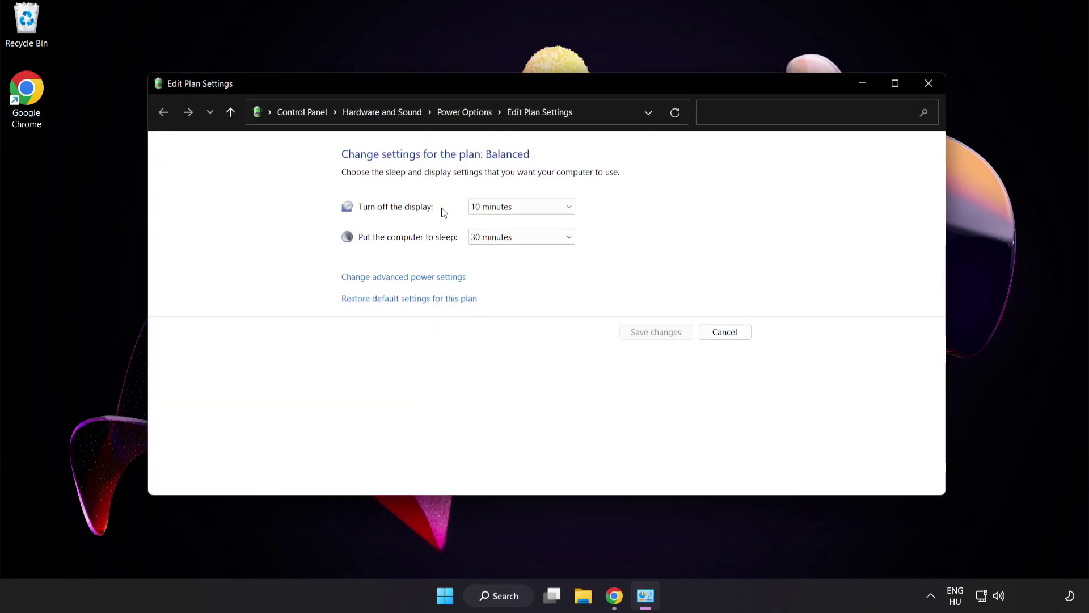
- Switch the active power plan from Balanced to High performance in Power Options
{"action": "left_click", "coordinate": [474, 114]}
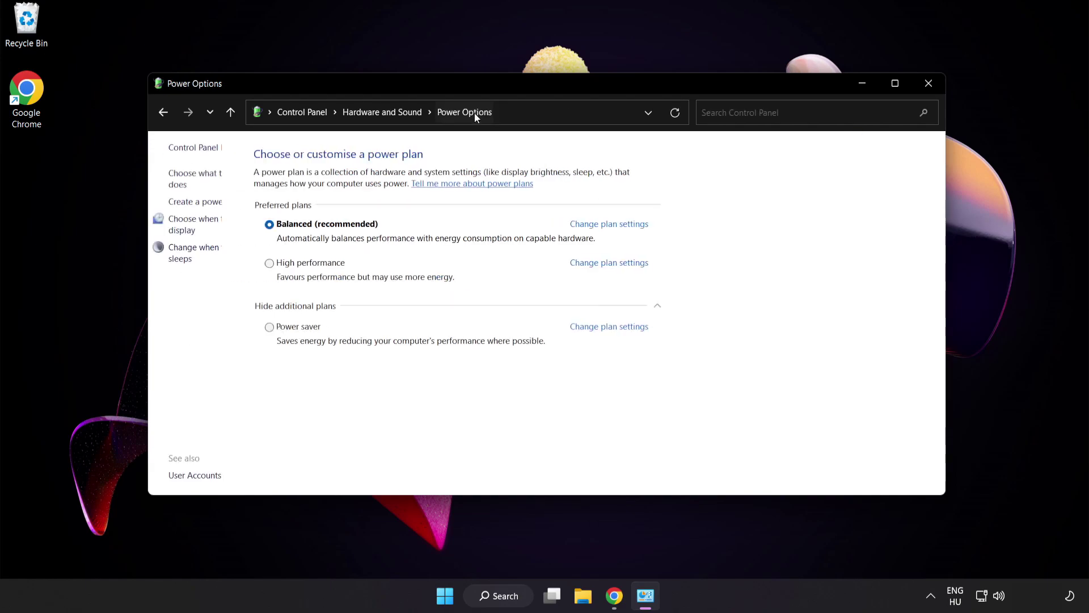
{"action": "left_click", "coordinate": [362, 266]}
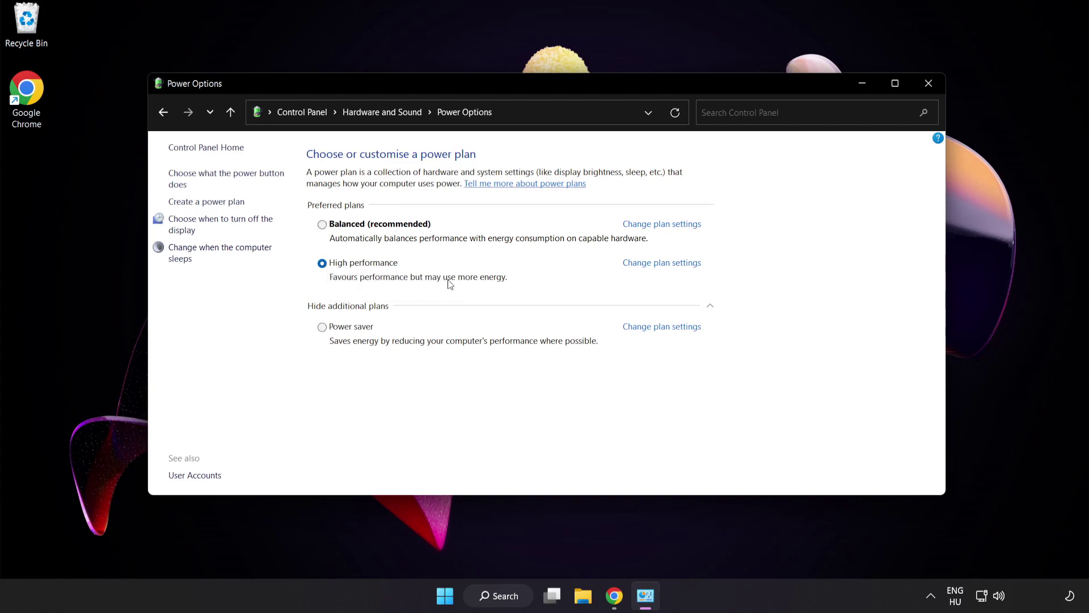
- Close Power Options and open Device Manager by searching 'device manager'
{"action": "left_click", "coordinate": [929, 84]}
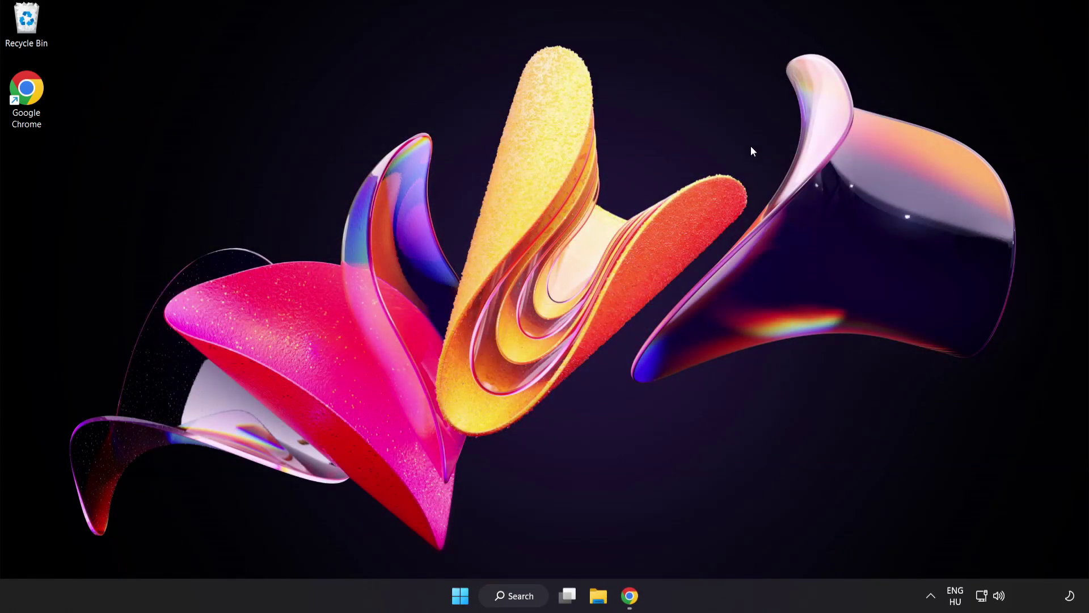
{"action": "left_click", "coordinate": [524, 592]}
{"action": "type", "text": "device manager"}
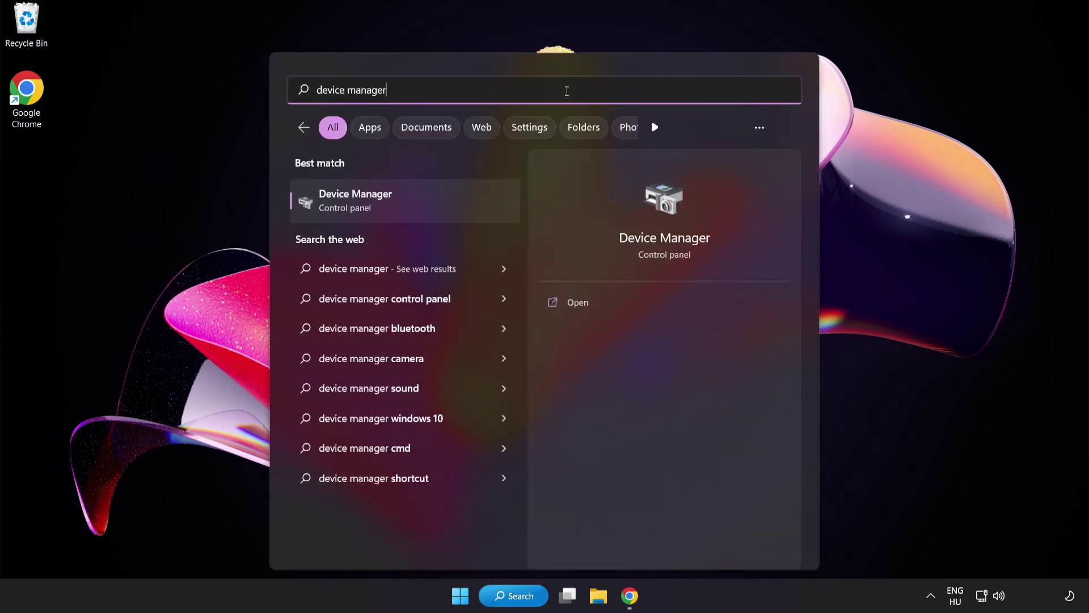
{"action": "left_click", "coordinate": [445, 205]}
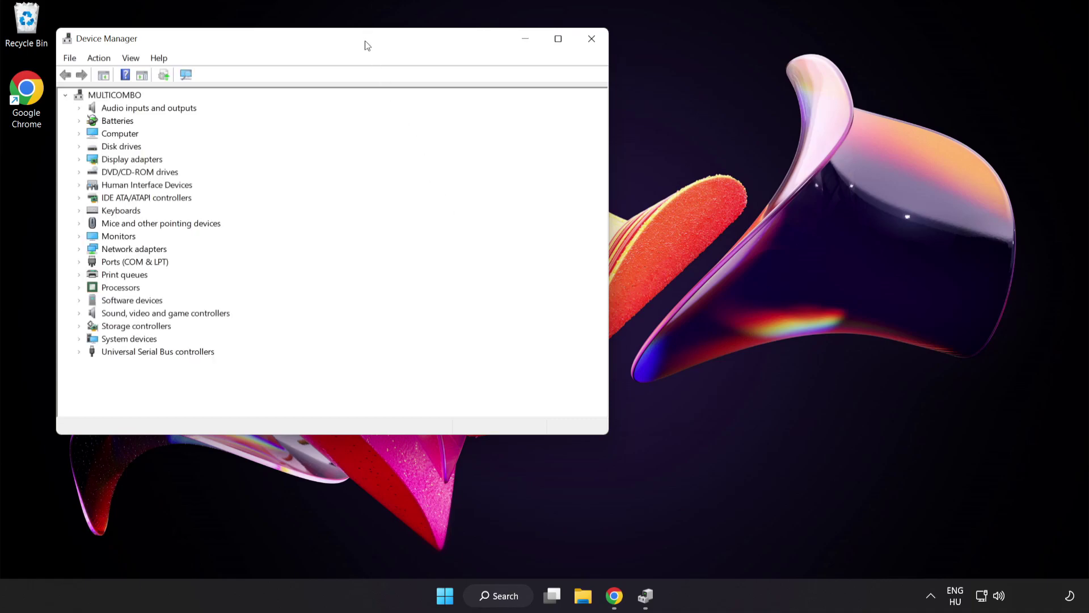
{"action": "left_click_drag", "start_coordinate": [367, 45], "coordinate": [552, 112]}
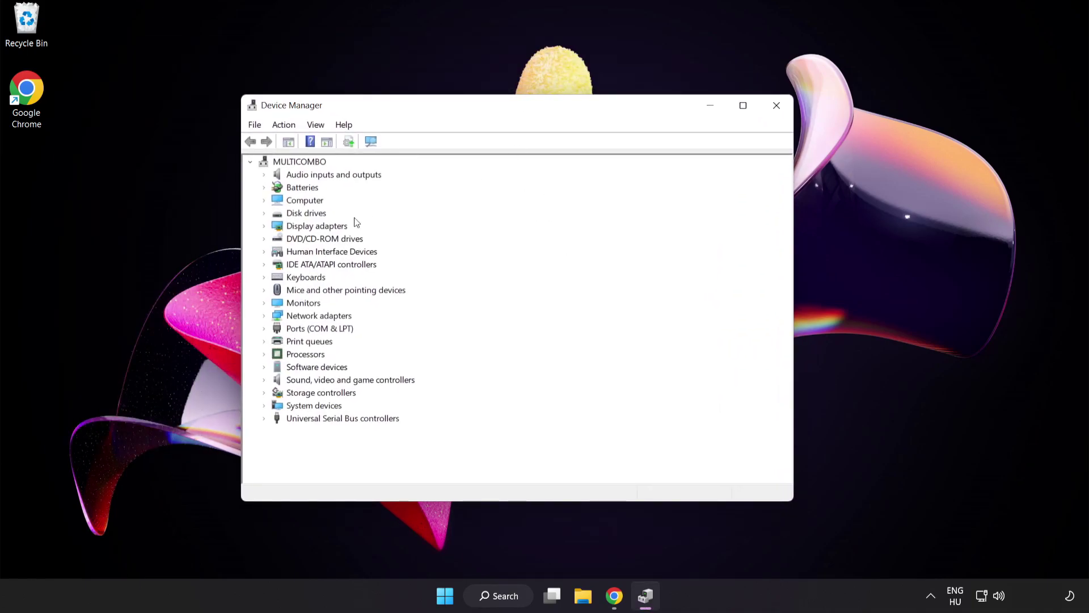
- Run an automatic driver search for the VMware SVGA 3D adapter, which finds the best driver installed
{"action": "left_click", "coordinate": [281, 230]}
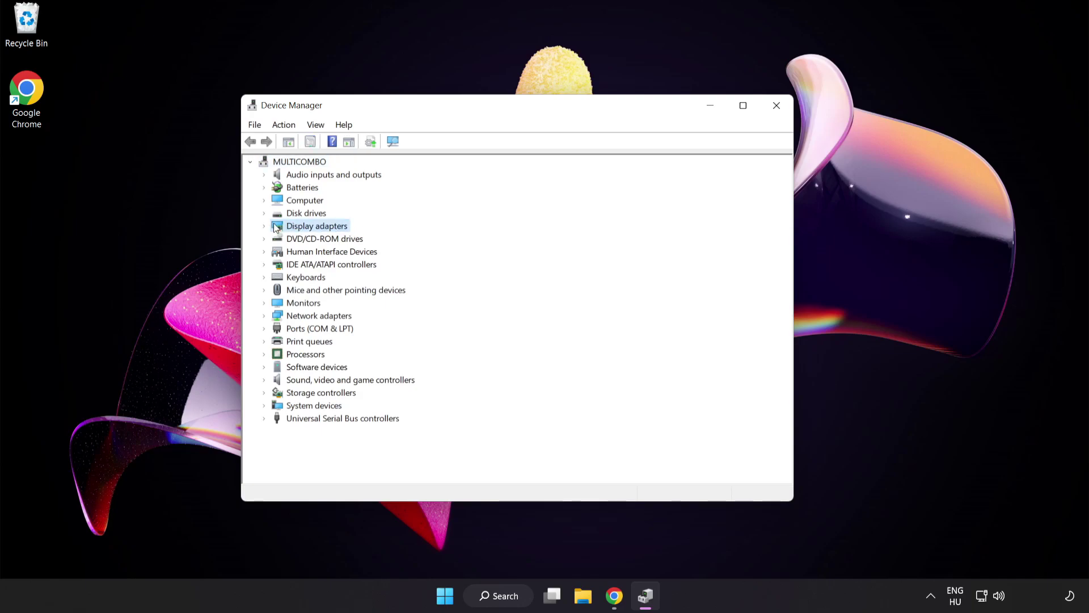
{"action": "left_click", "coordinate": [264, 226]}
{"action": "left_click", "coordinate": [310, 240]}
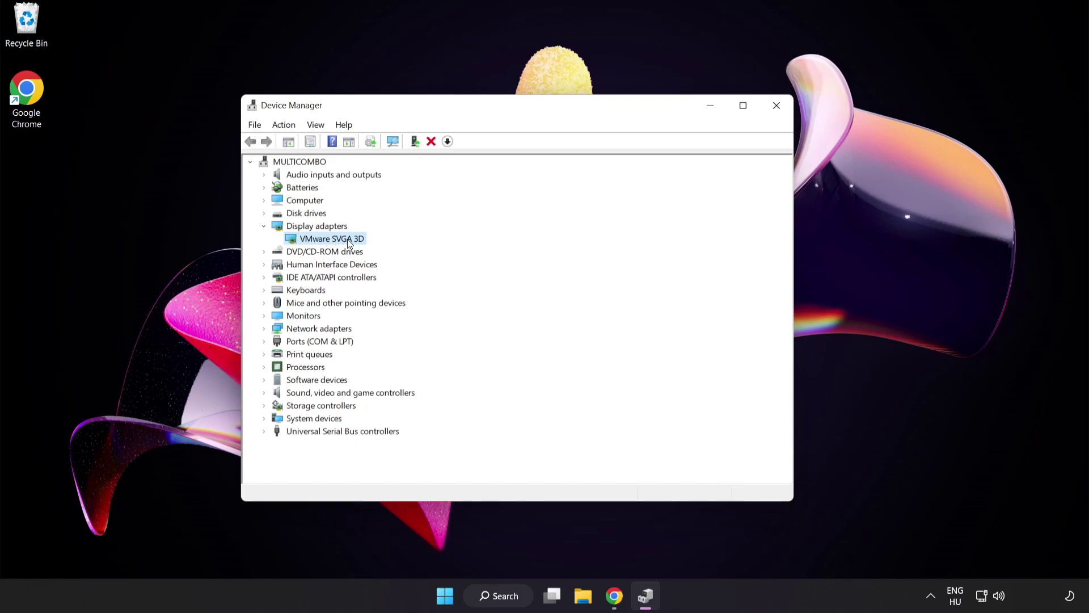
{"action": "right_click", "coordinate": [348, 239]}
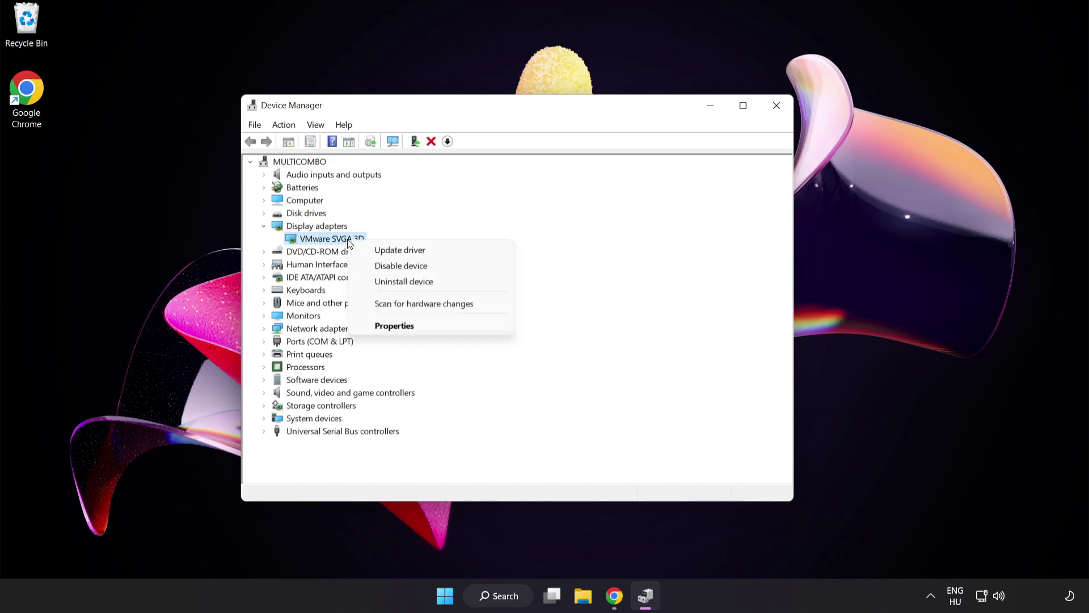
{"action": "left_click", "coordinate": [428, 252]}
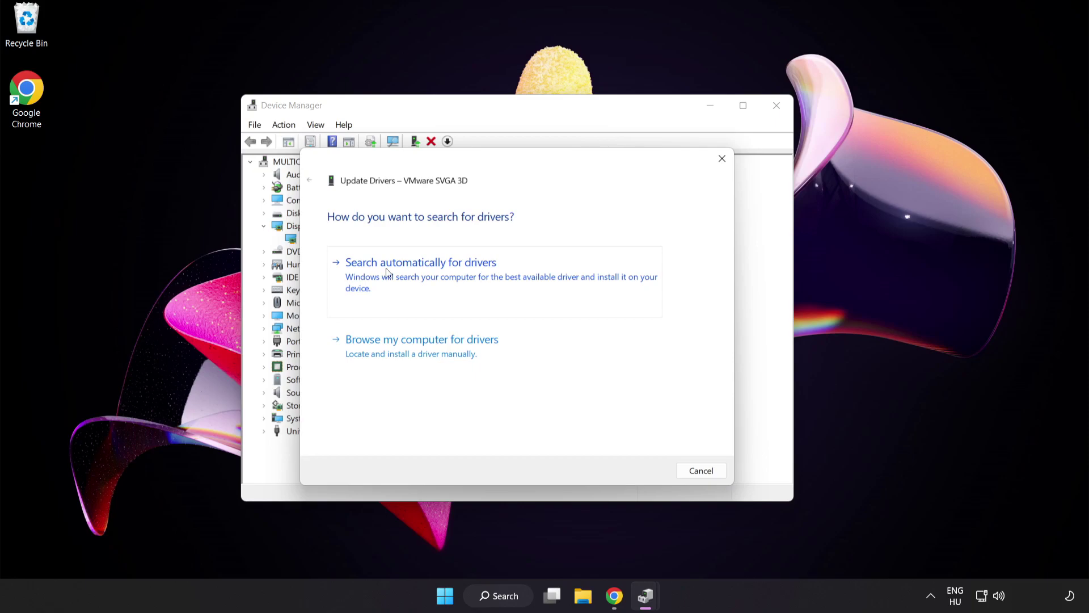
{"action": "left_click", "coordinate": [450, 275]}
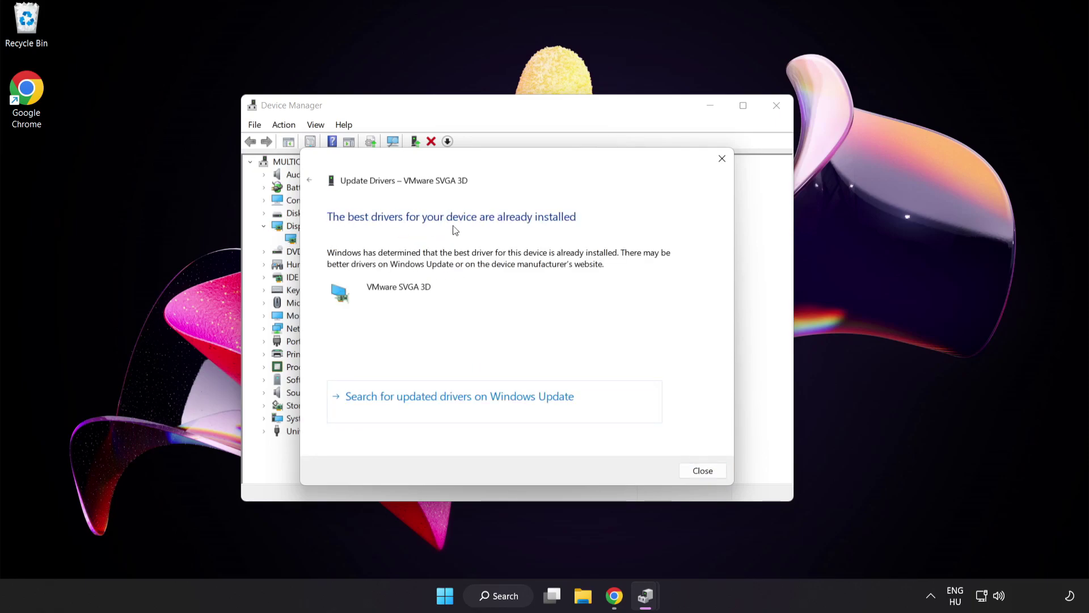
{"action": "left_click", "coordinate": [702, 471]}
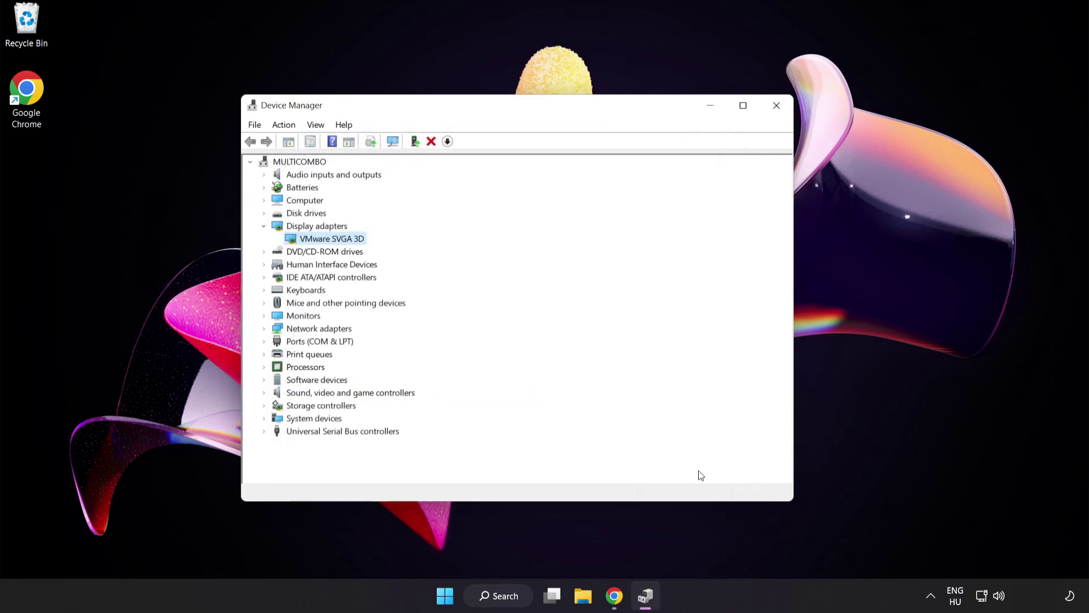
- Close Device Manager and open Game Mode settings by searching 'game mode settings'
{"action": "left_click", "coordinate": [772, 115]}
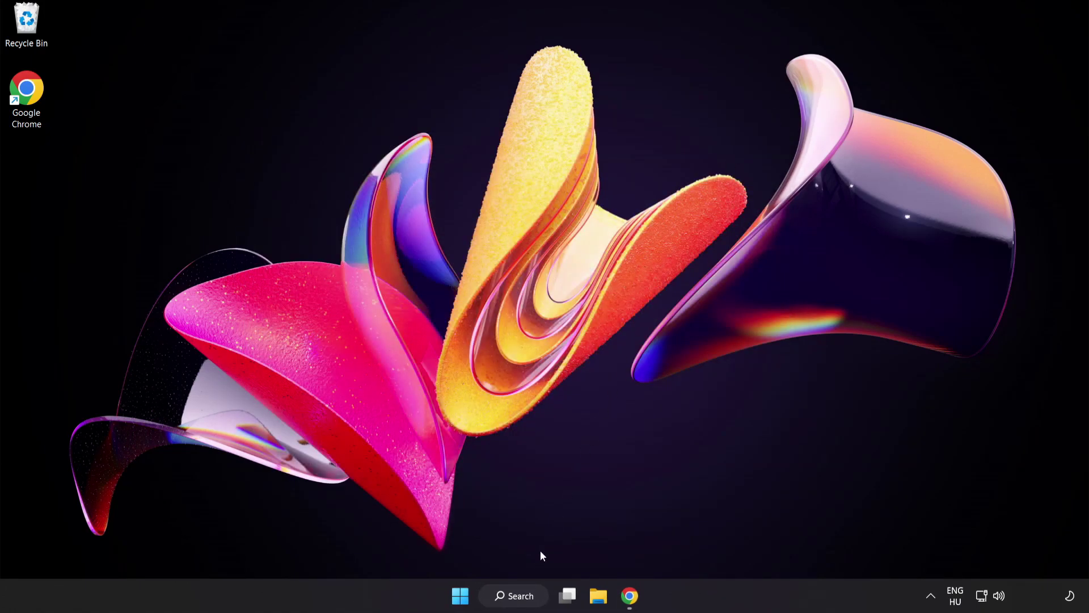
{"action": "left_click", "coordinate": [527, 603]}
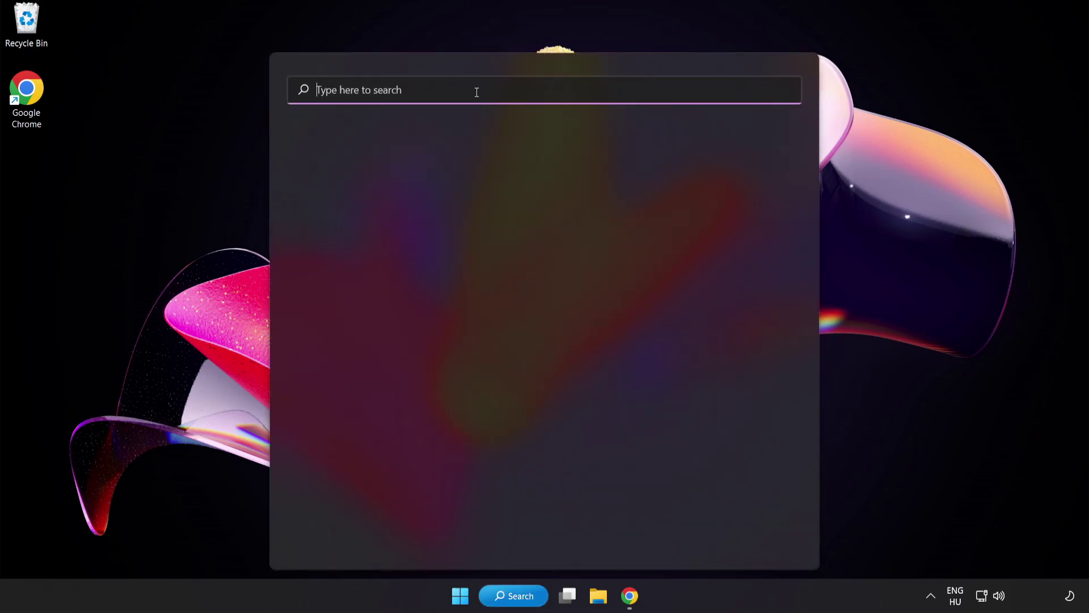
{"action": "type", "text": "game mode settings"}
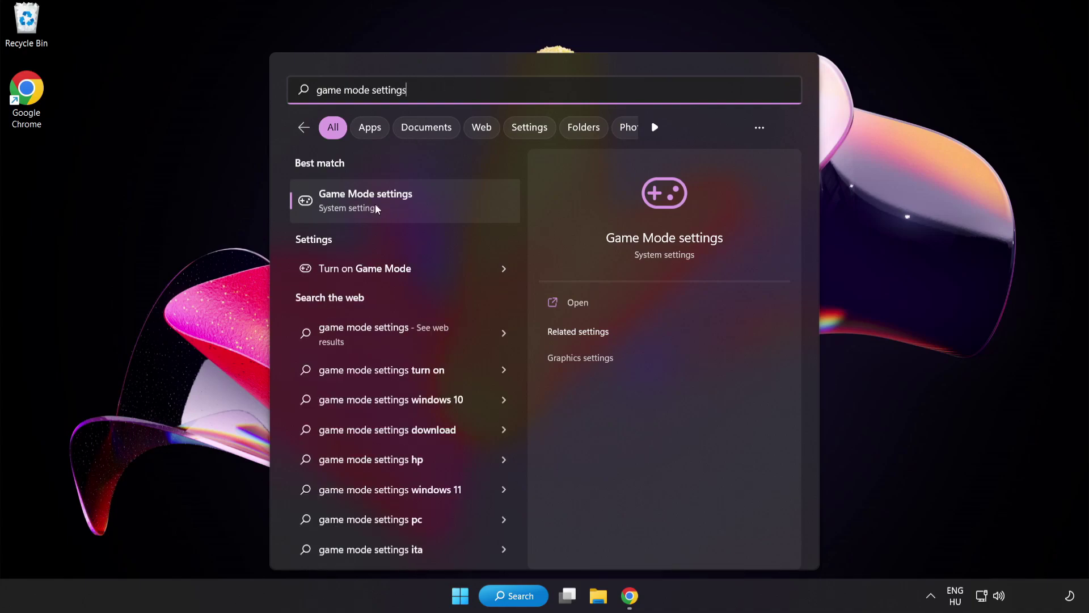
{"action": "left_click", "coordinate": [398, 209]}
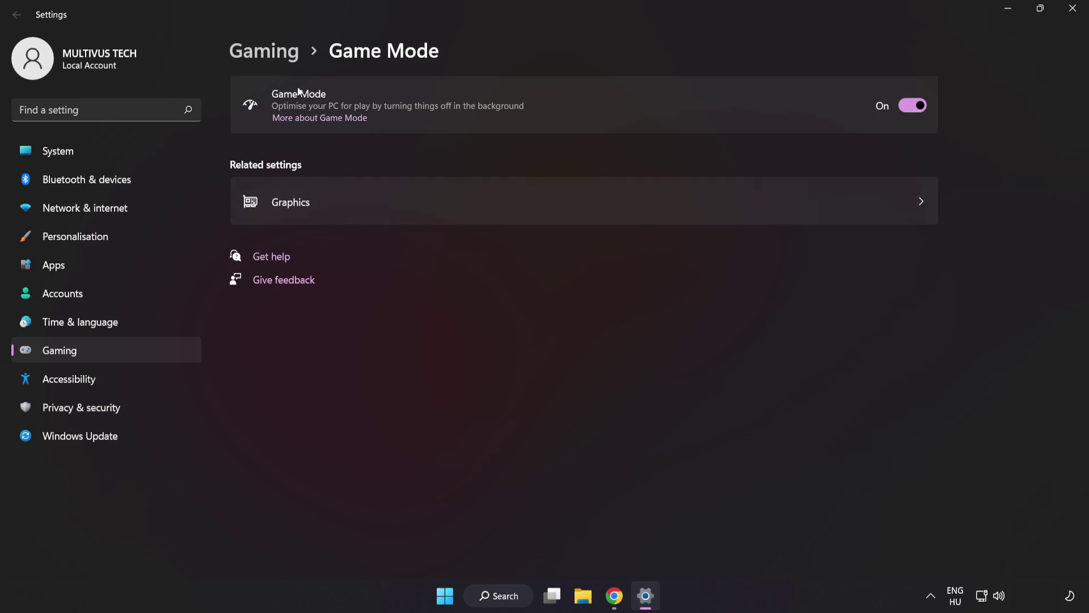
- Review the Xbox Game Bar settings under Gaming, then close Settings
{"action": "left_click", "coordinate": [269, 56]}
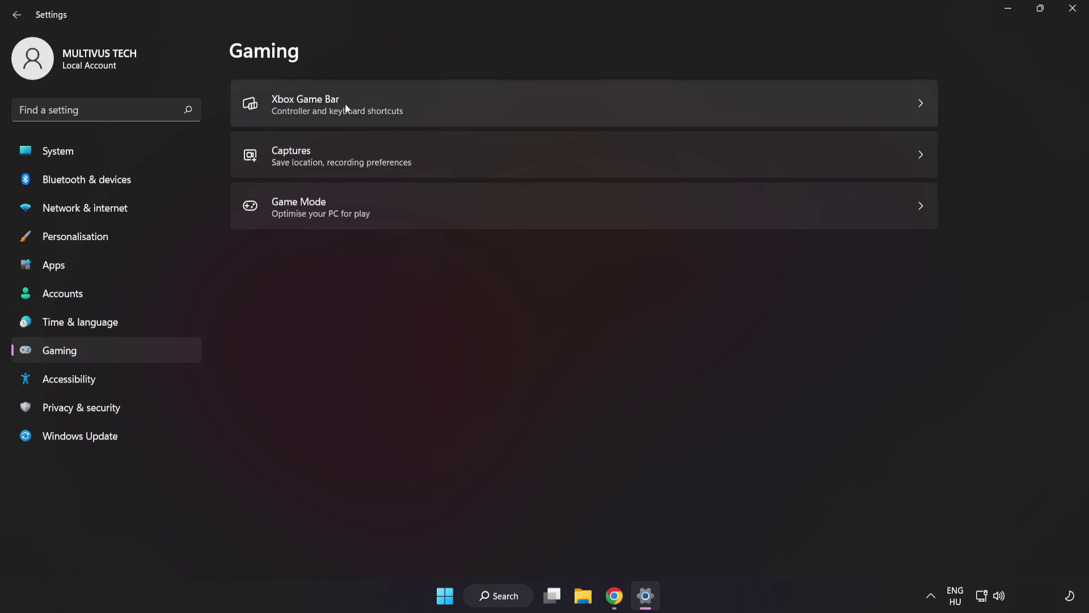
{"action": "left_click", "coordinate": [786, 100]}
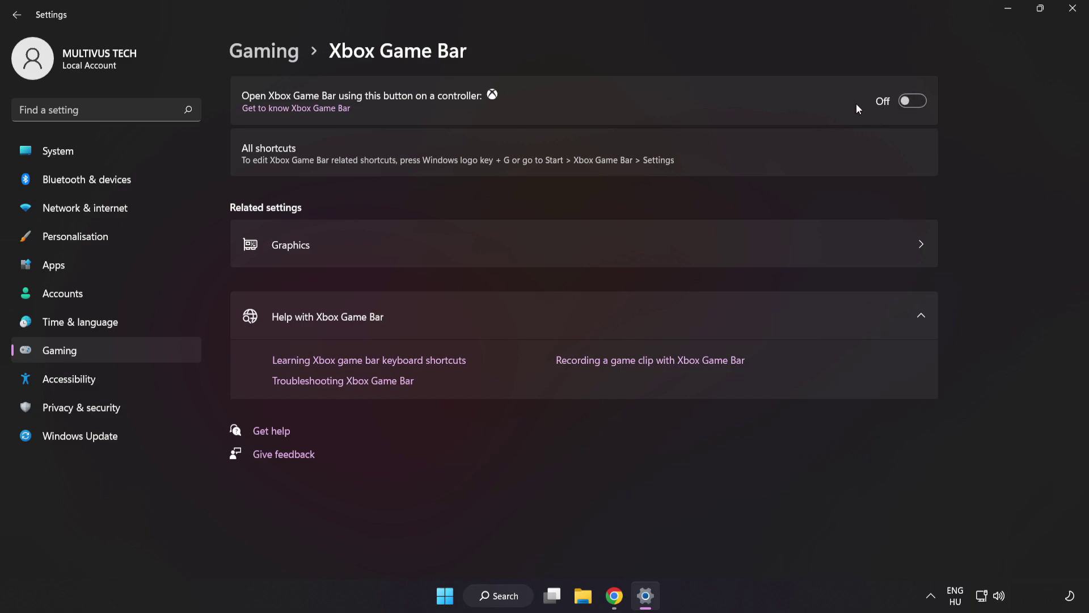
{"action": "left_click", "coordinate": [1074, 9]}
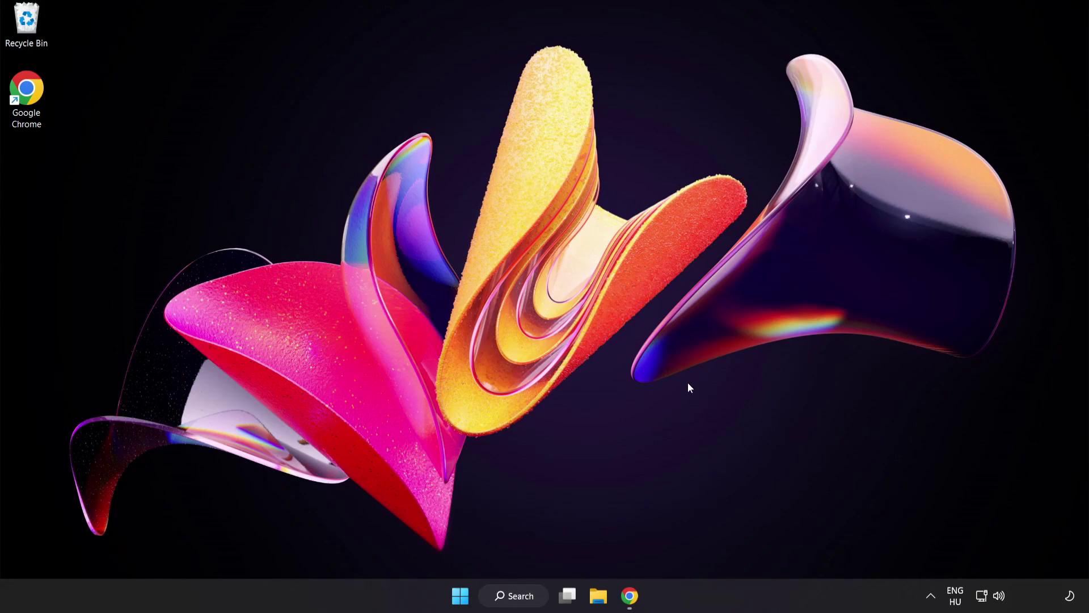
- Launch Task Manager from the Start context menu and end the Google Chrome (8) processes
{"action": "right_click", "coordinate": [458, 600]}
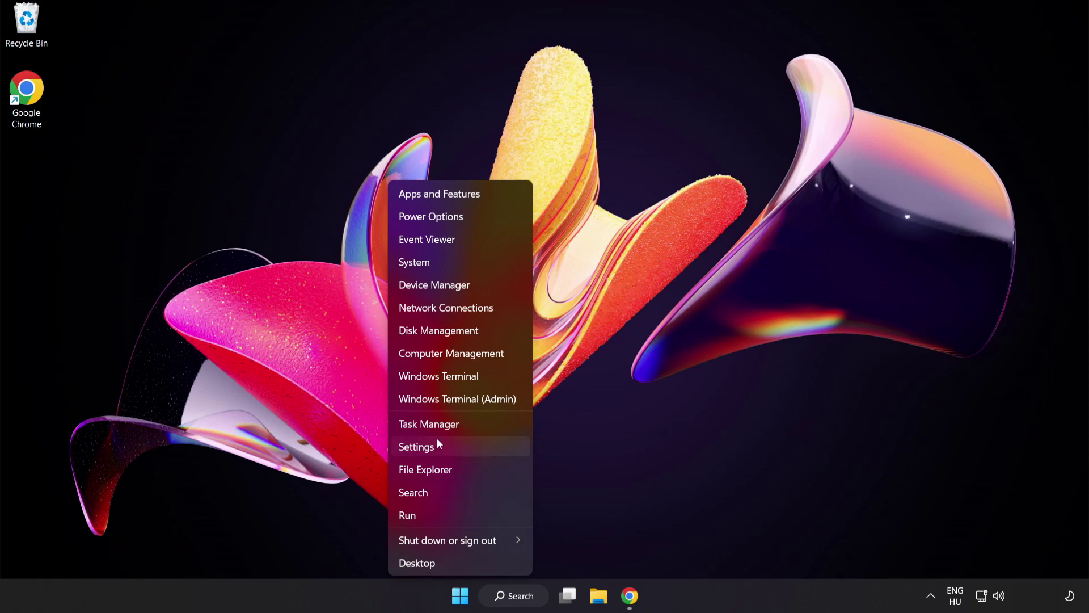
{"action": "left_click", "coordinate": [468, 424]}
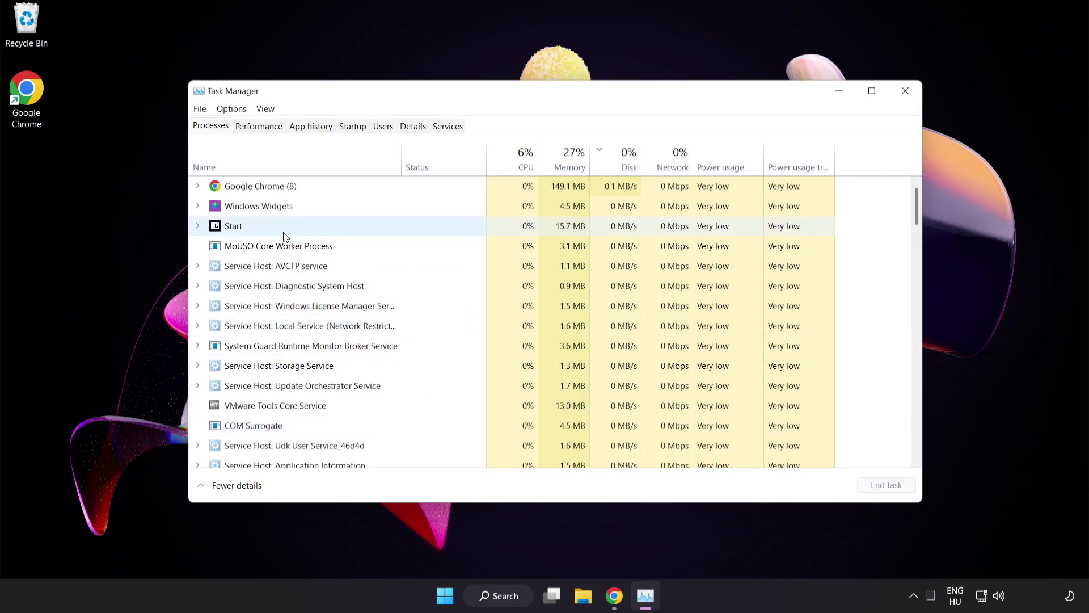
{"action": "left_click", "coordinate": [278, 187]}
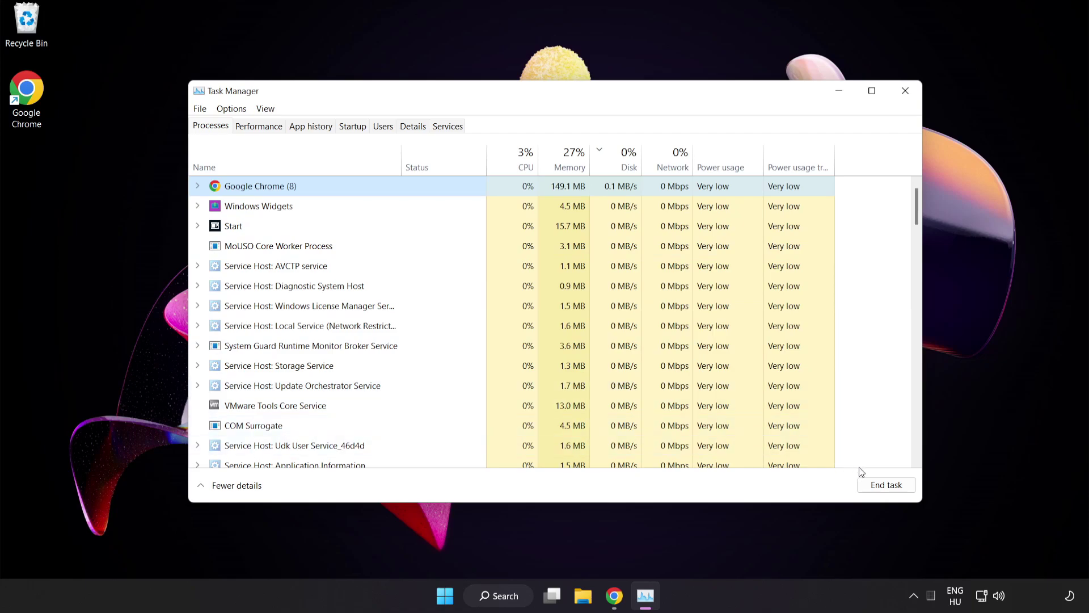
{"action": "left_click", "coordinate": [881, 486]}
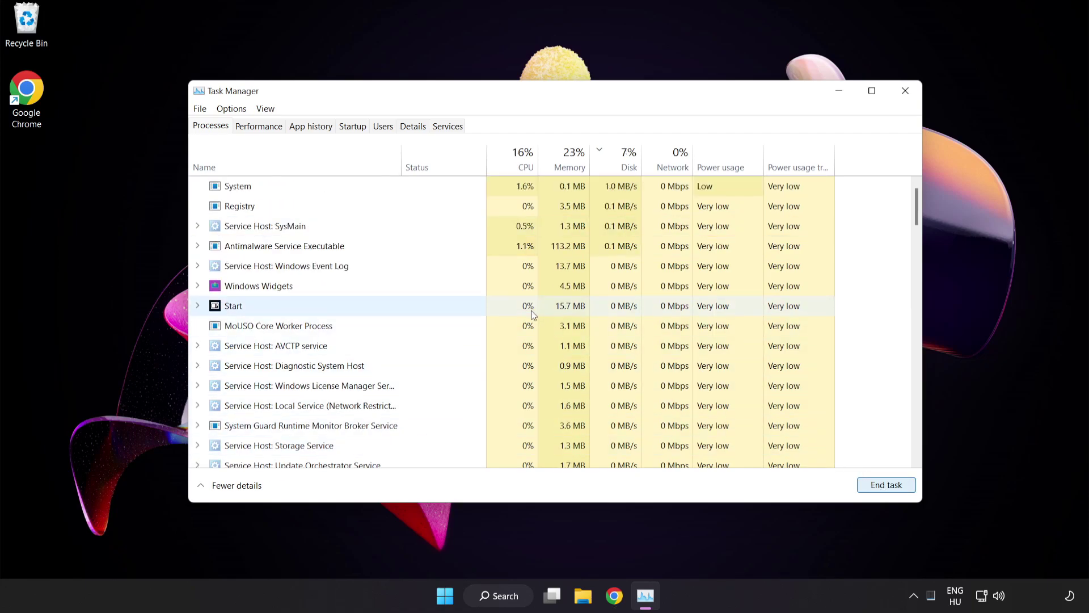
{"action": "mouse_move", "coordinate": [915, 213]}
{"action": "left_mouse_down"}
{"action": "mouse_move", "coordinate": [914, 381]}
{"action": "mouse_move", "coordinate": [909, 176]}
{"action": "left_mouse_up"}
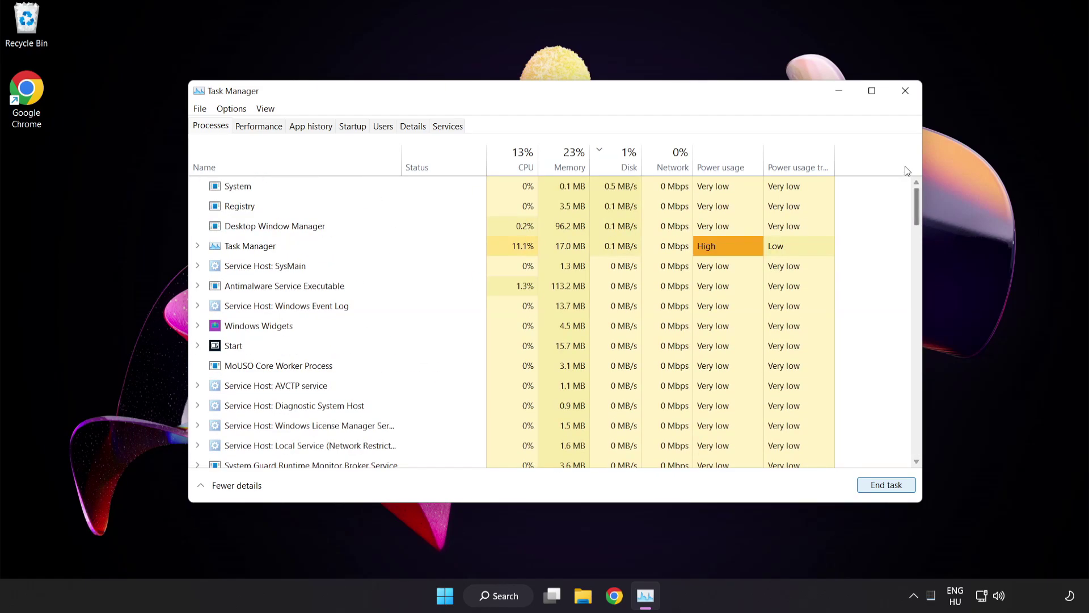
- Disable Cortana, Phone Link and Terminal as startup apps, then close Task Manager
{"action": "left_click", "coordinate": [355, 127]}
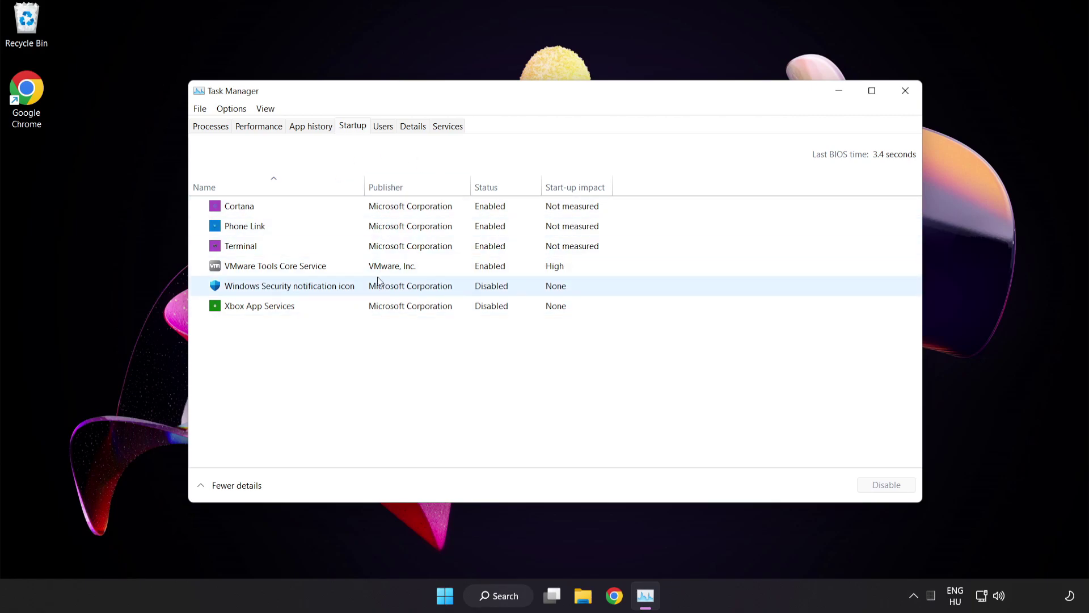
{"action": "left_click", "coordinate": [381, 211]}
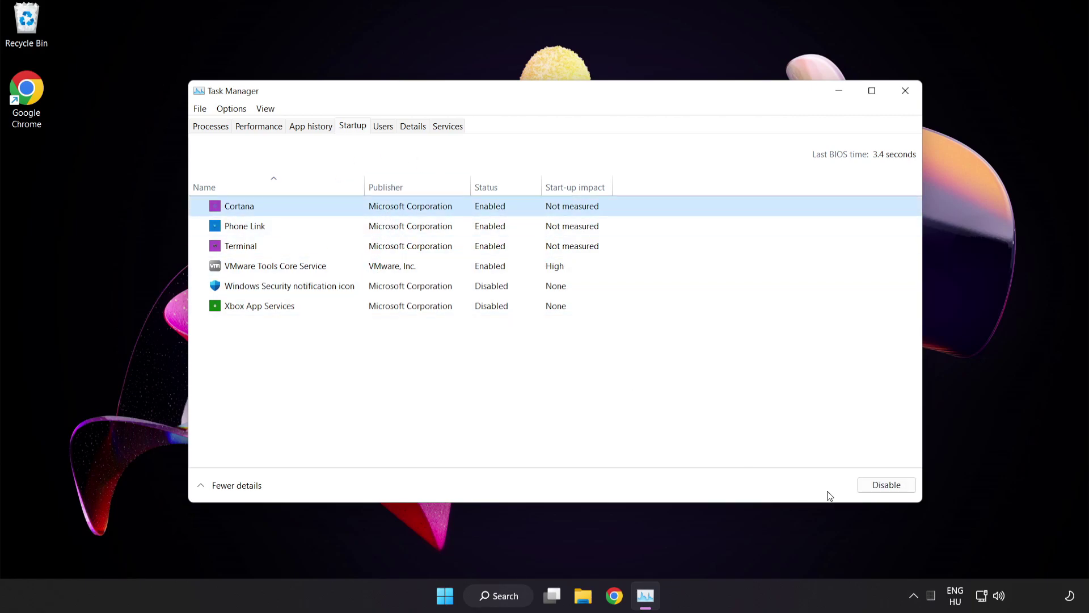
{"action": "left_click", "coordinate": [886, 485]}
{"action": "left_click", "coordinate": [318, 227]}
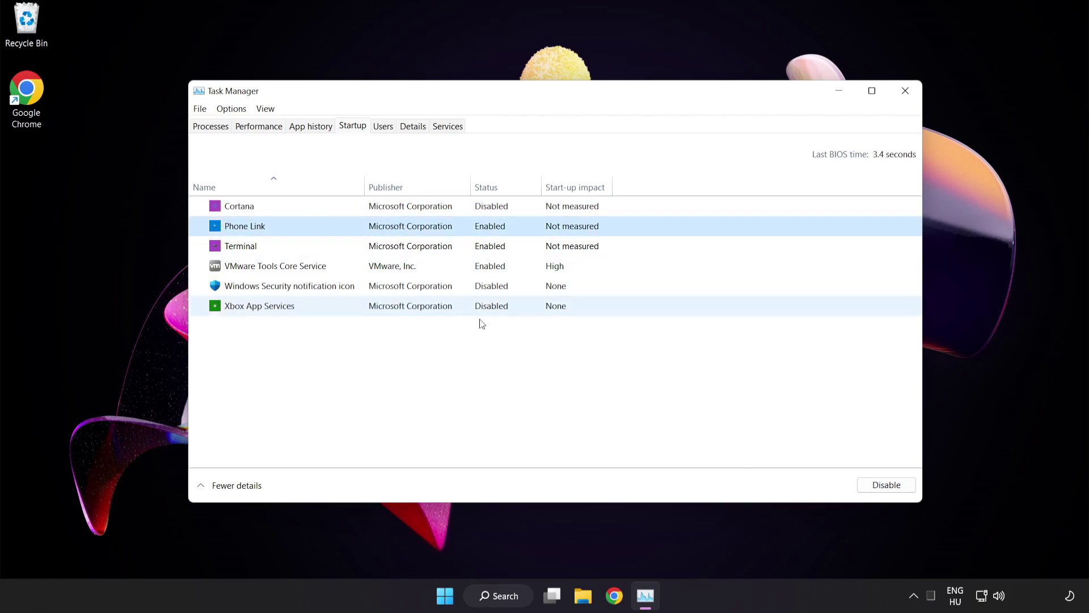
{"action": "left_click", "coordinate": [885, 485]}
{"action": "left_click", "coordinate": [436, 250]}
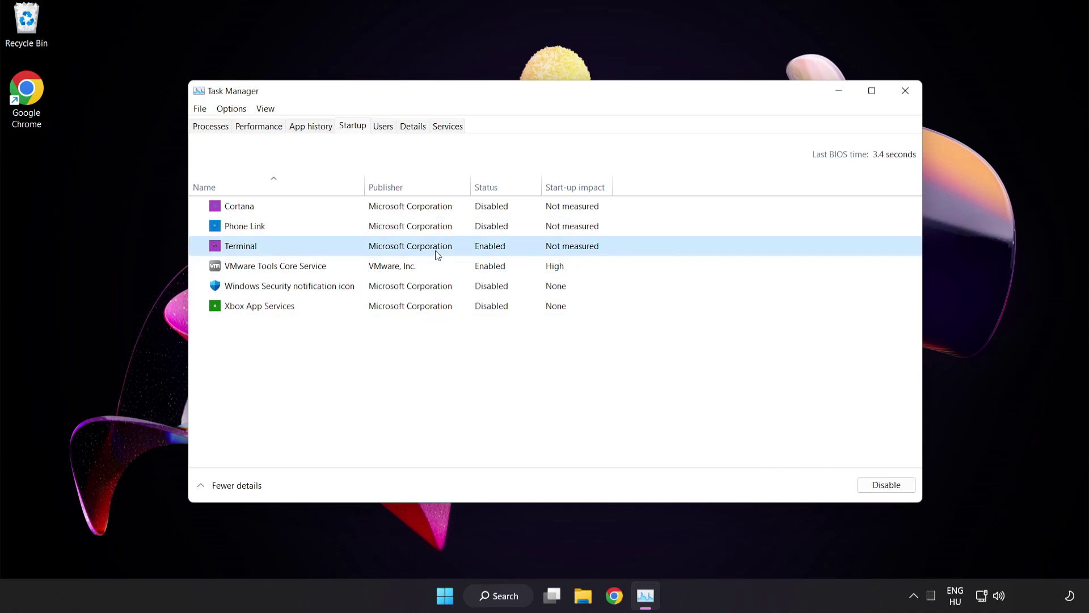
{"action": "left_click", "coordinate": [886, 484]}
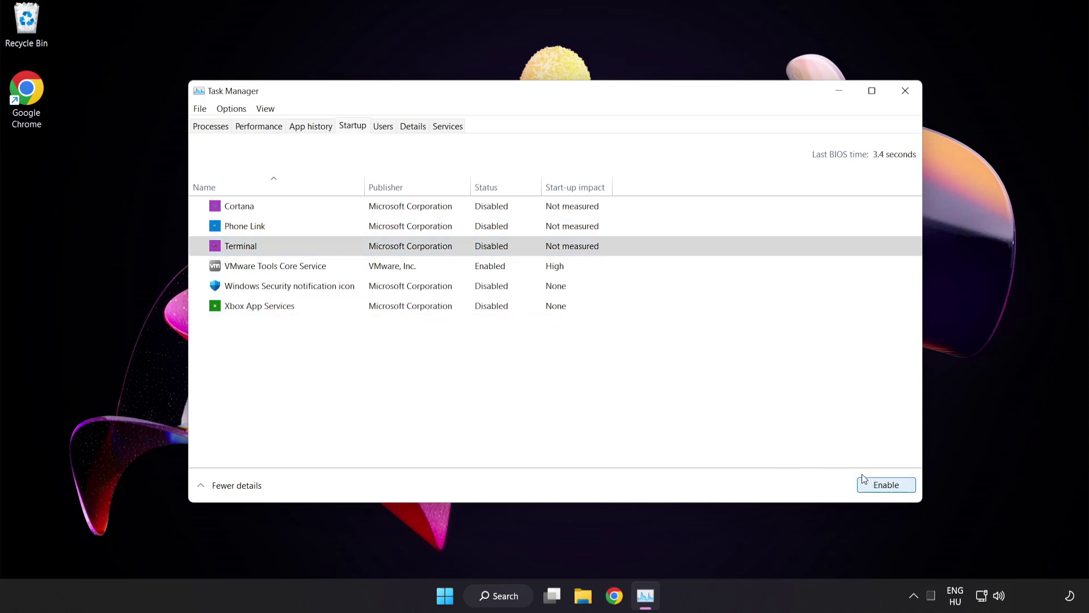
{"action": "left_click", "coordinate": [906, 92]}
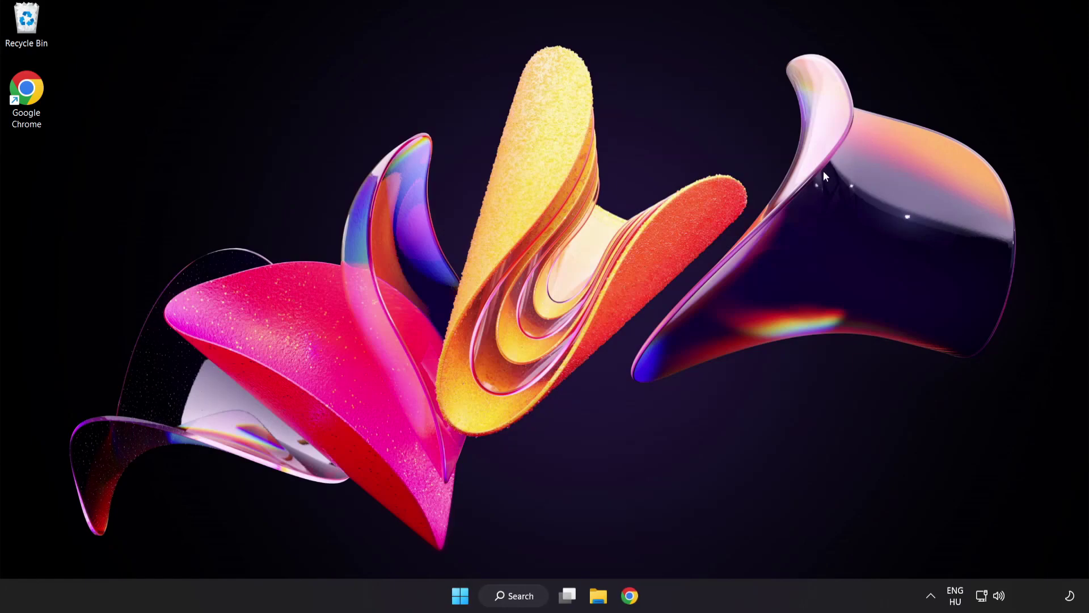
- Check Windows Update for updates, confirm the PC is up to date, and close Settings
{"action": "left_click", "coordinate": [521, 596]}
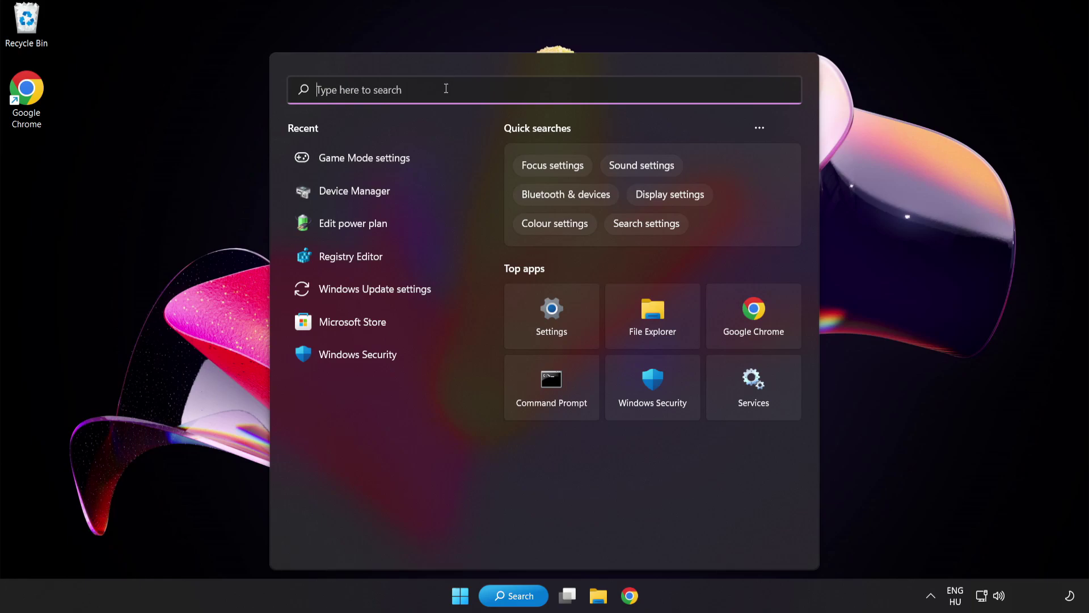
{"action": "type", "text": "update"}
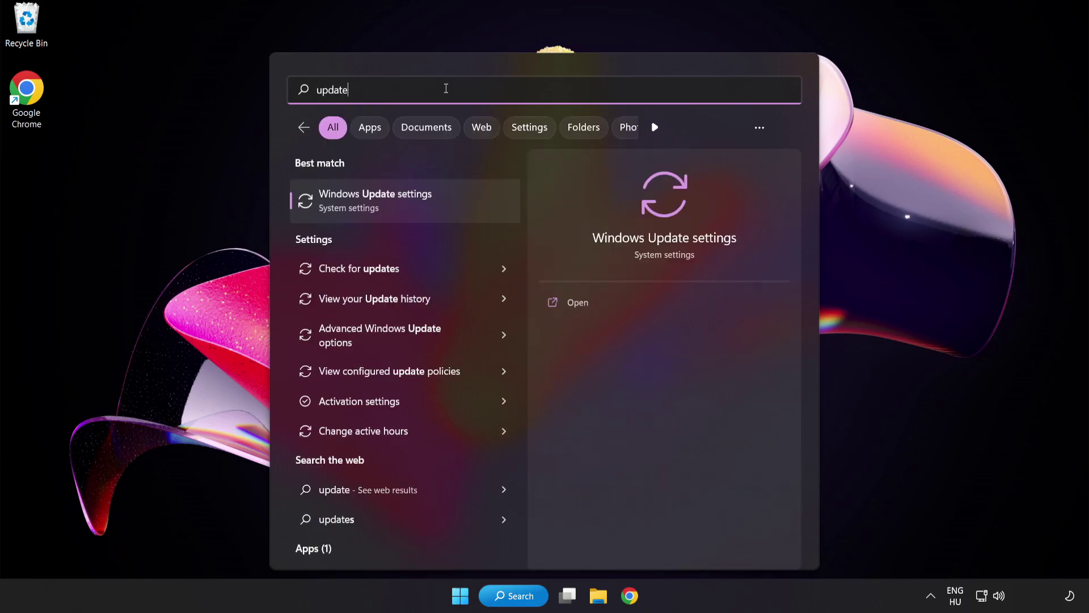
{"action": "left_click", "coordinate": [447, 200]}
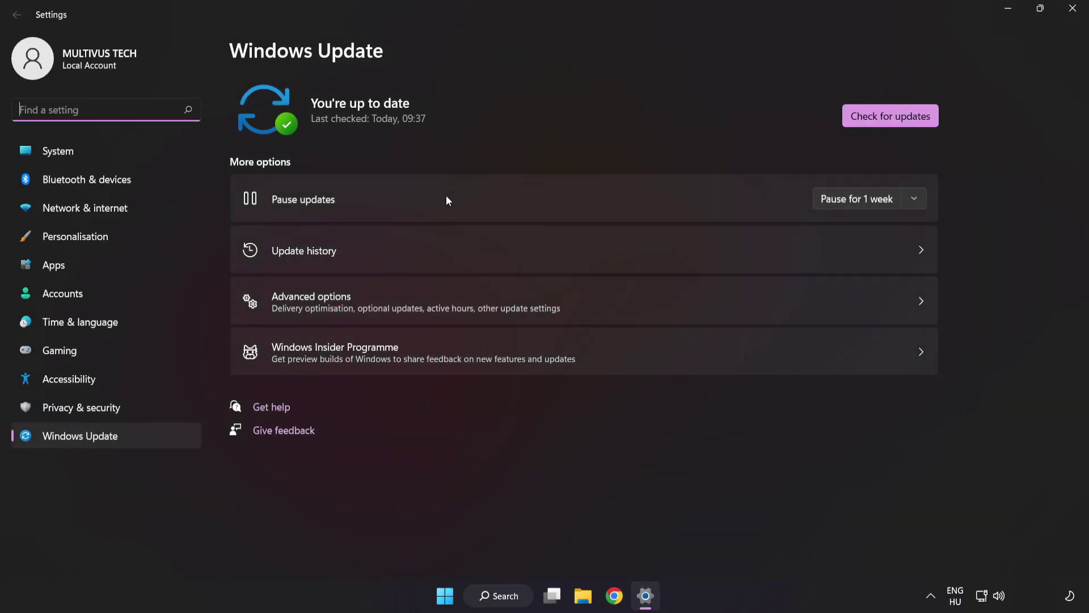
{"action": "left_click", "coordinate": [889, 121]}
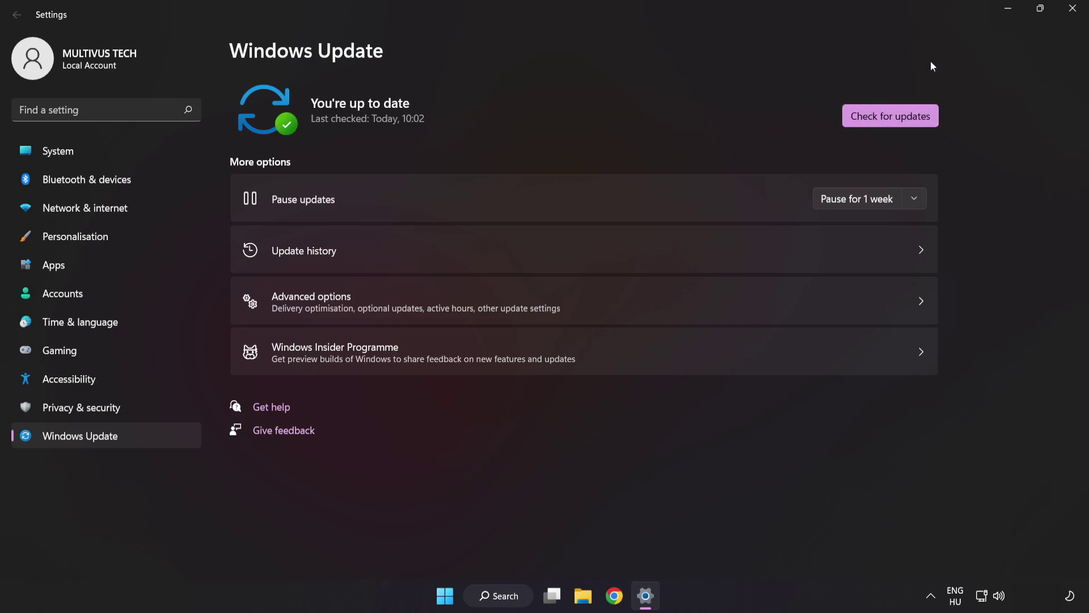
{"action": "left_click", "coordinate": [1072, 11]}
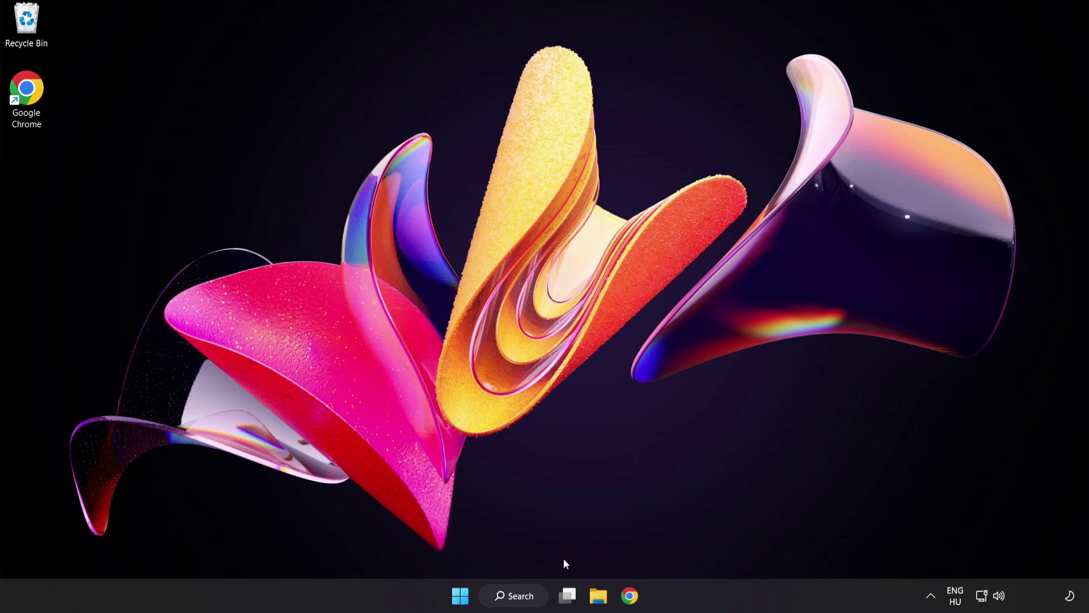
- Launch regedit and navigate to HKEY_CURRENT_USER\System\GameConfigStore
{"action": "left_click", "coordinate": [525, 600]}
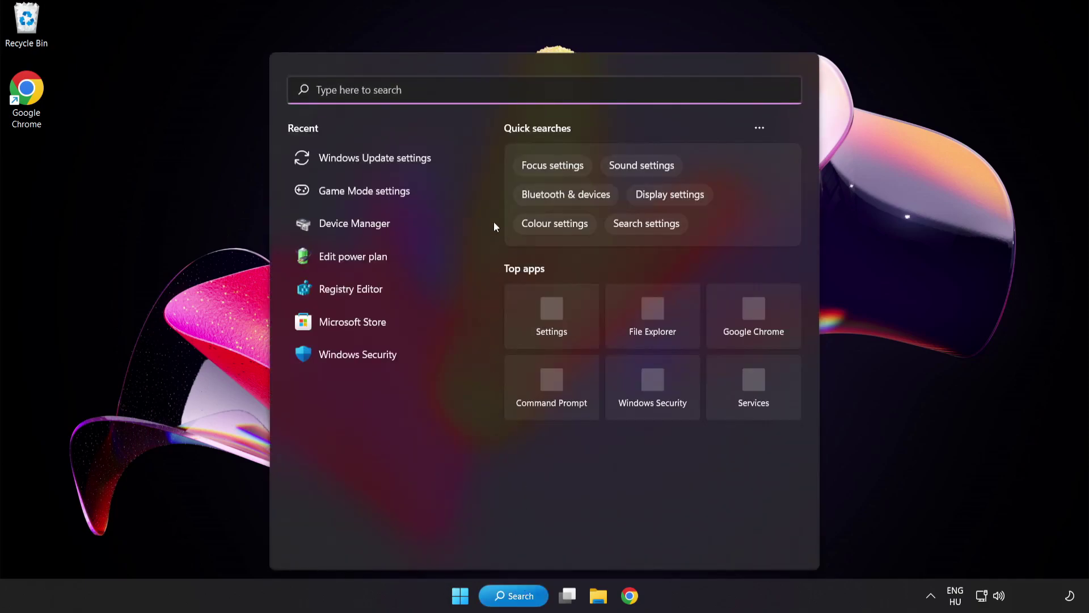
{"action": "type", "text": "rege"}
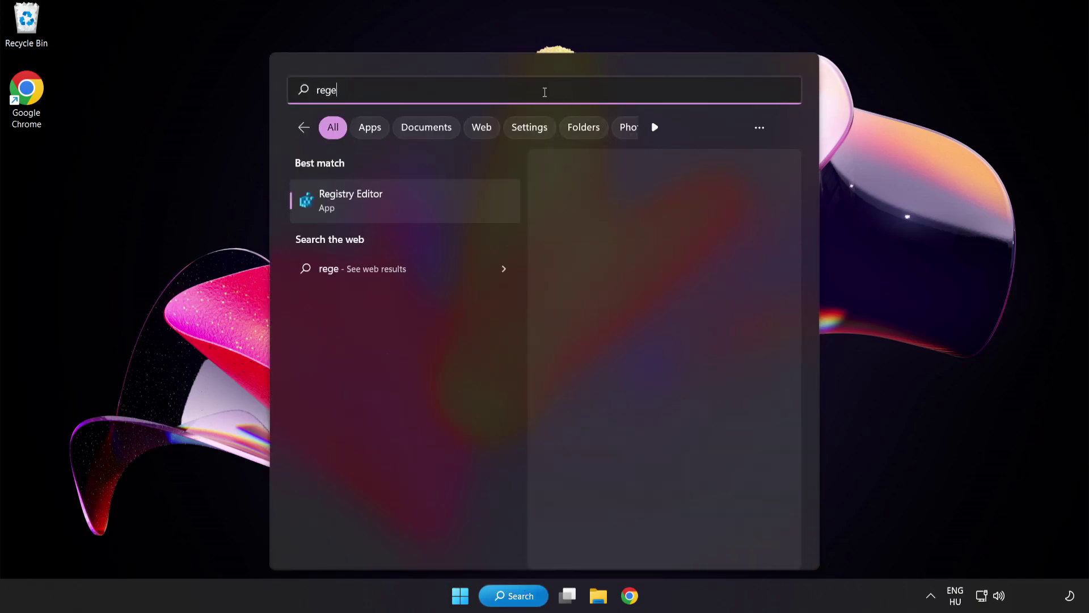
{"action": "type", "text": "dit"}
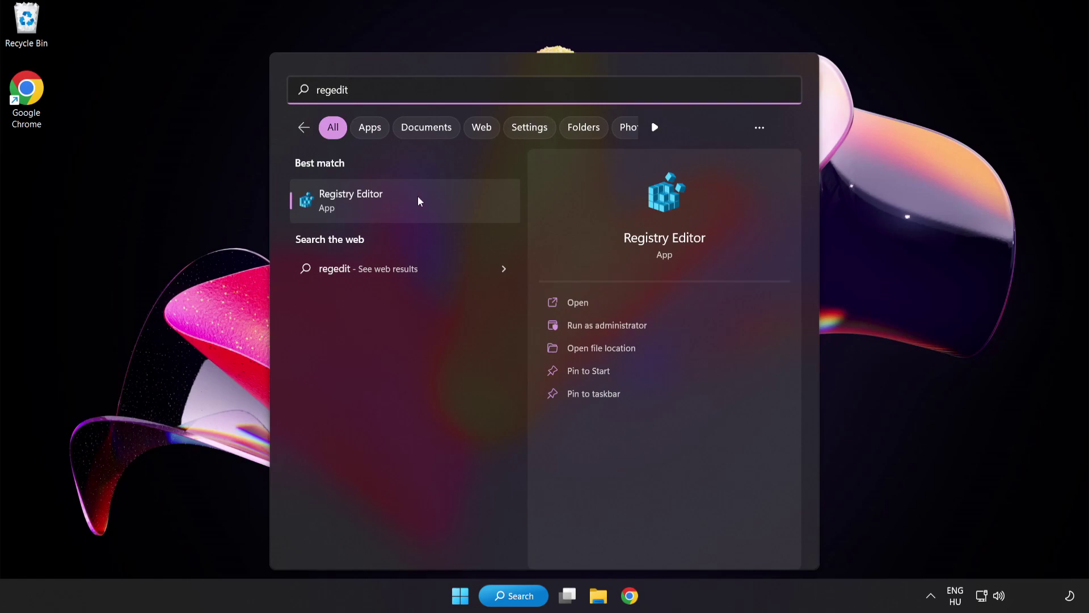
{"action": "left_click", "coordinate": [418, 197]}
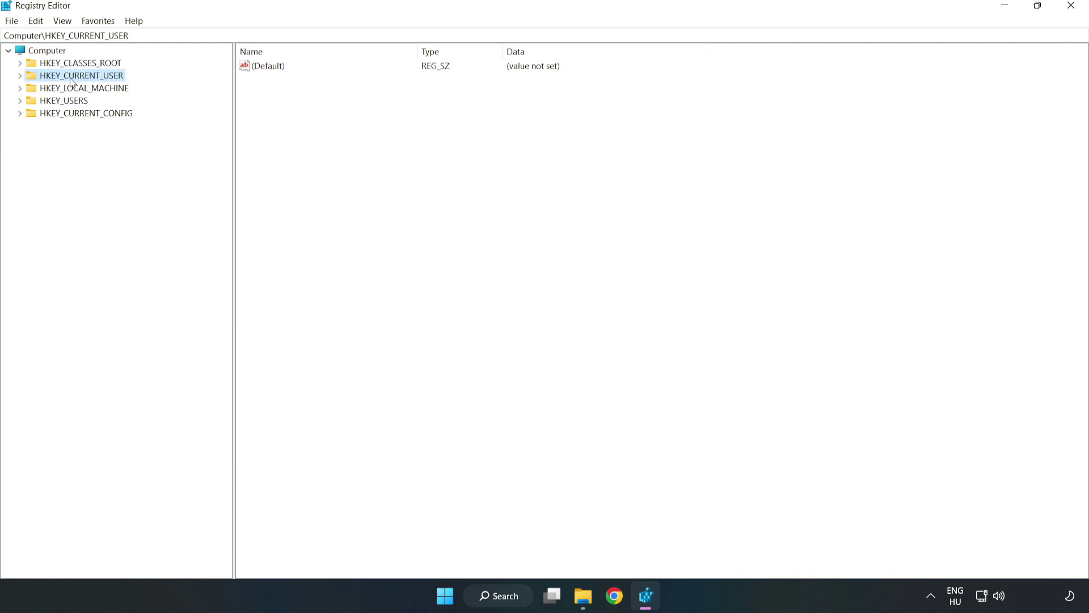
{"action": "left_click", "coordinate": [23, 77]}
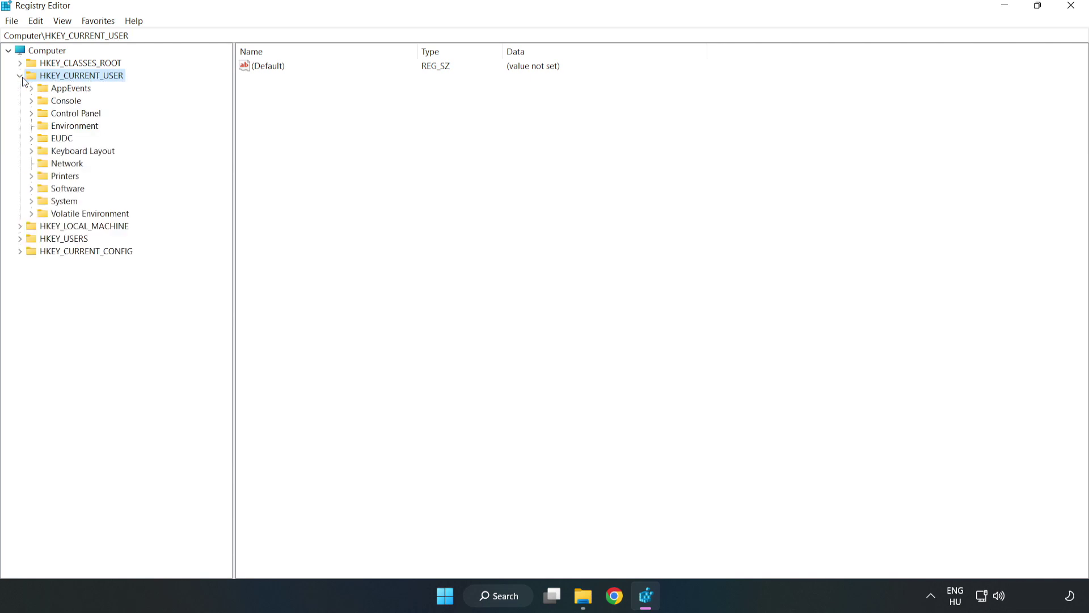
{"action": "left_click", "coordinate": [31, 202]}
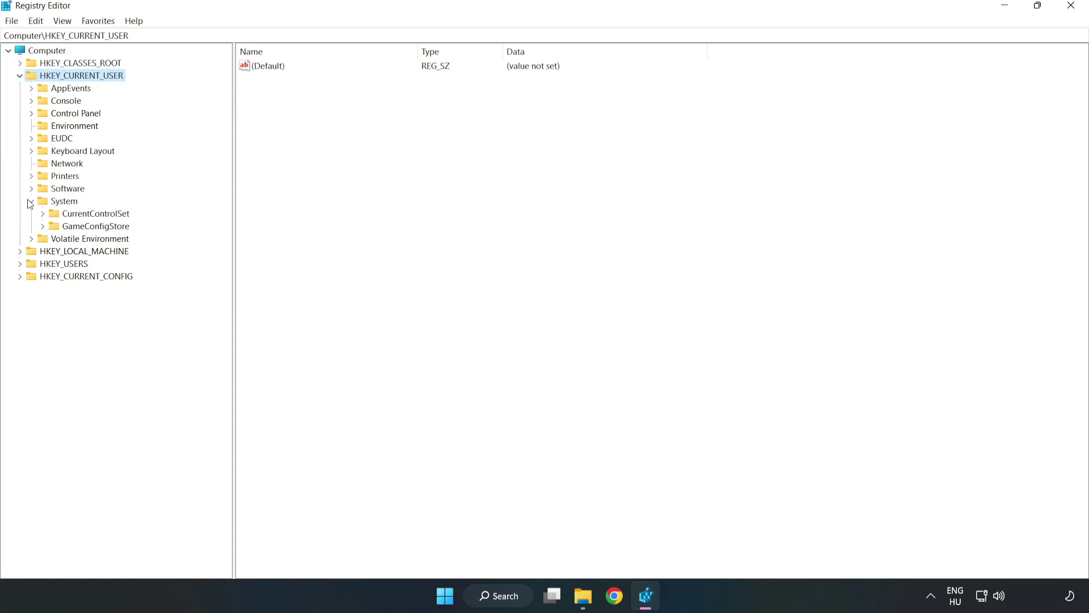
{"action": "left_click", "coordinate": [92, 230]}
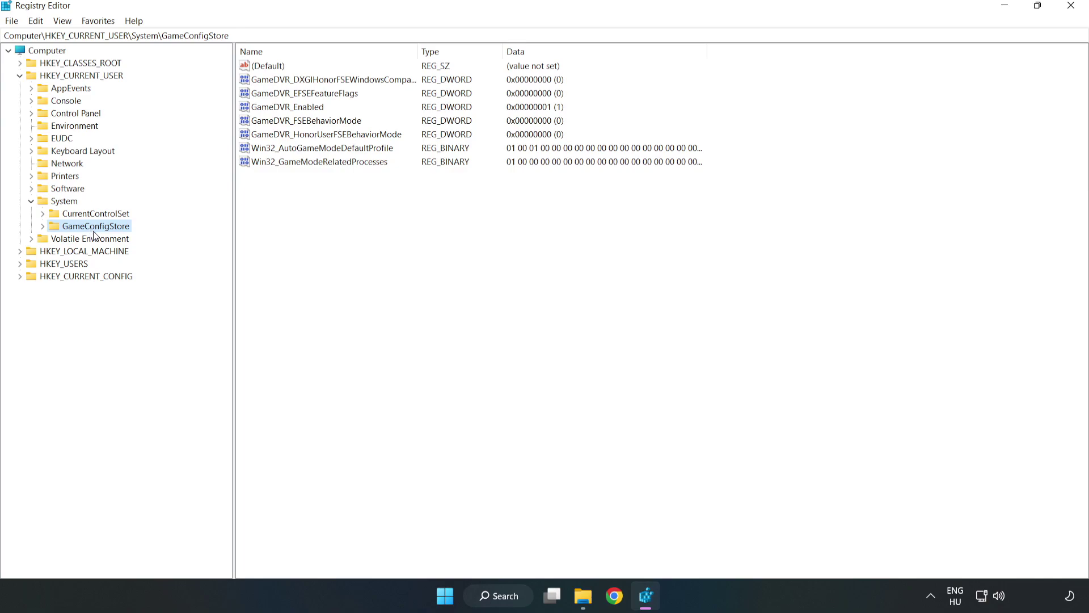
- Change the GameDVR_Enabled value data from 1 to 0
{"action": "left_click", "coordinate": [267, 110]}
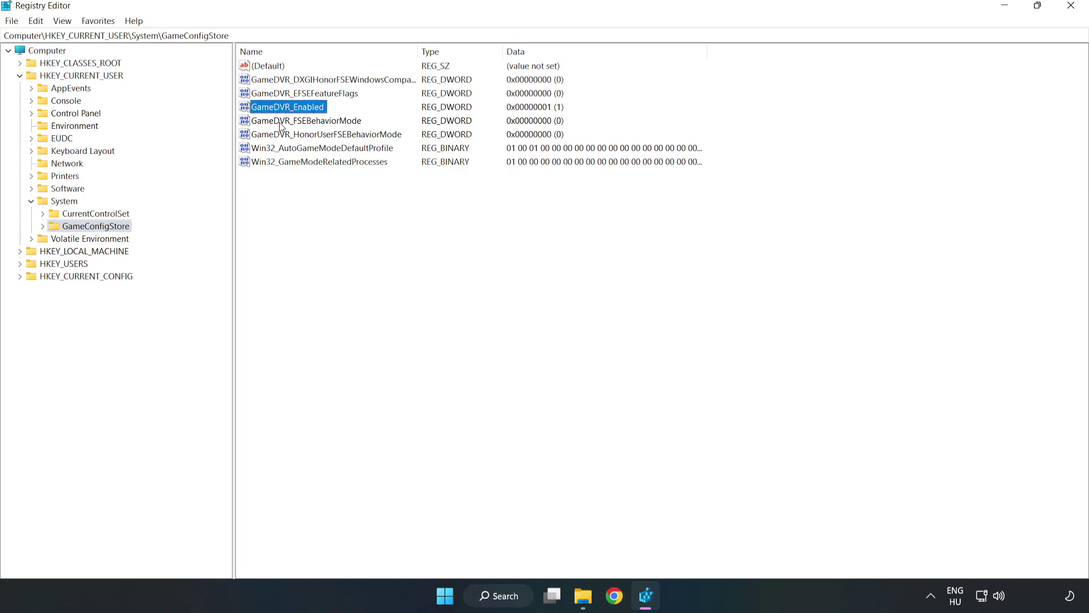
{"action": "right_click", "coordinate": [298, 112]}
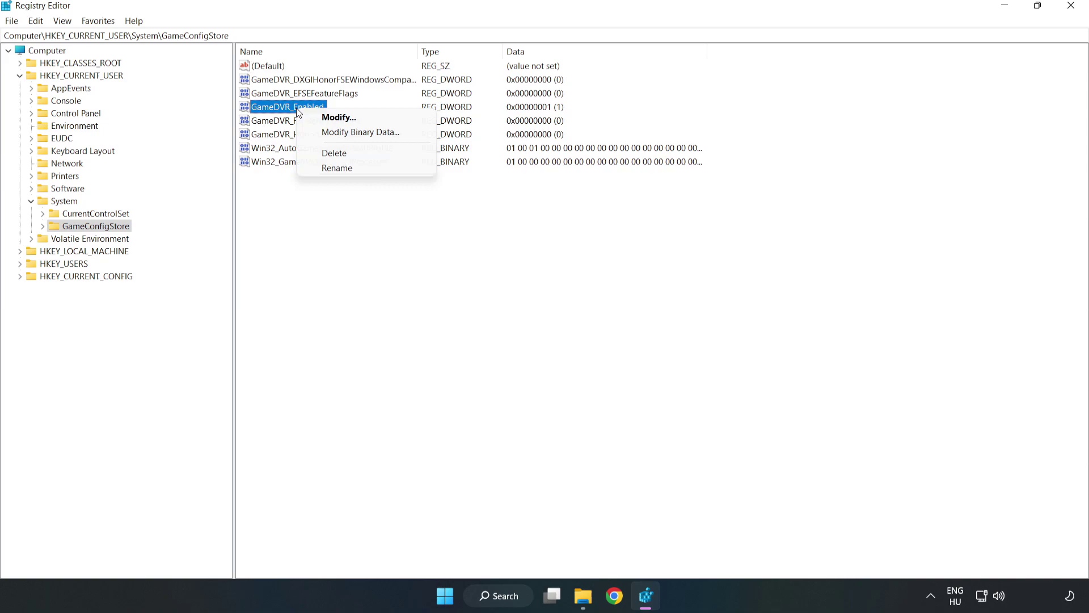
{"action": "left_click", "coordinate": [347, 120]}
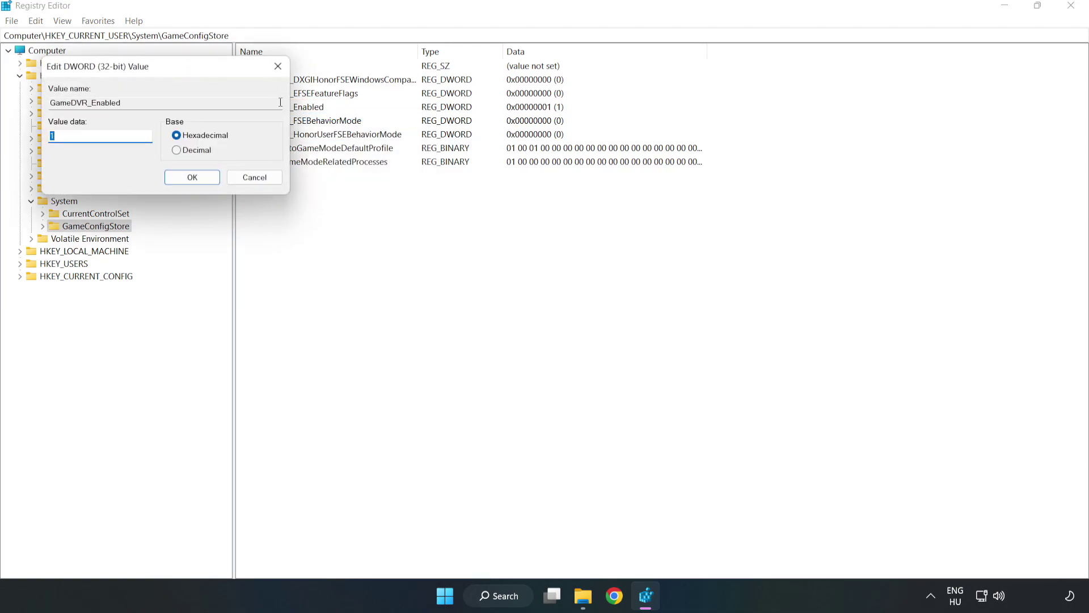
{"action": "left_click_drag", "start_coordinate": [219, 76], "coordinate": [607, 231]}
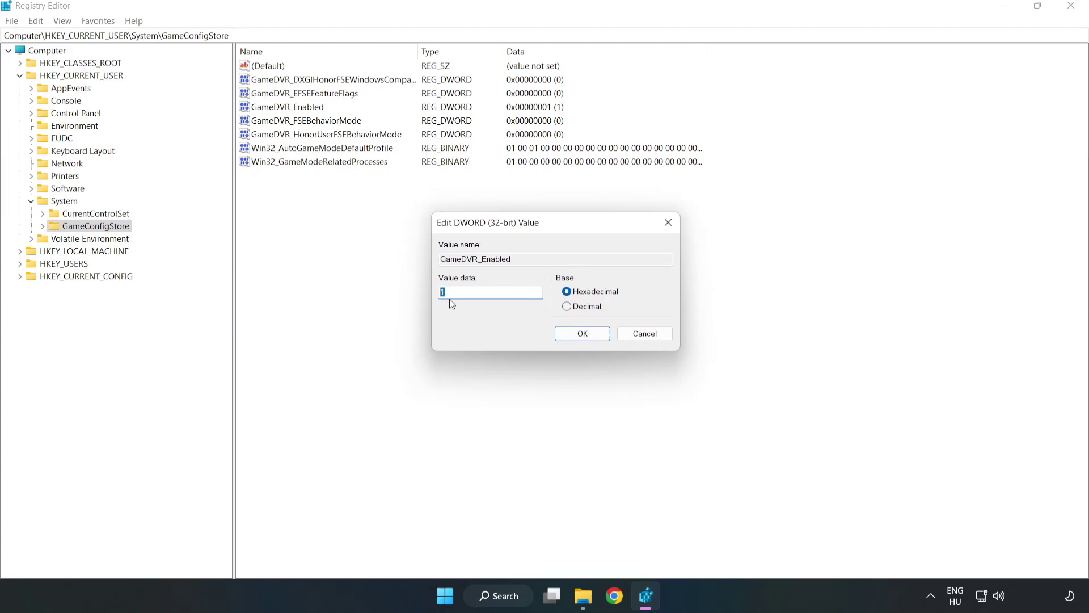
{"action": "type", "text": "0"}
{"action": "left_click", "coordinate": [582, 335]}
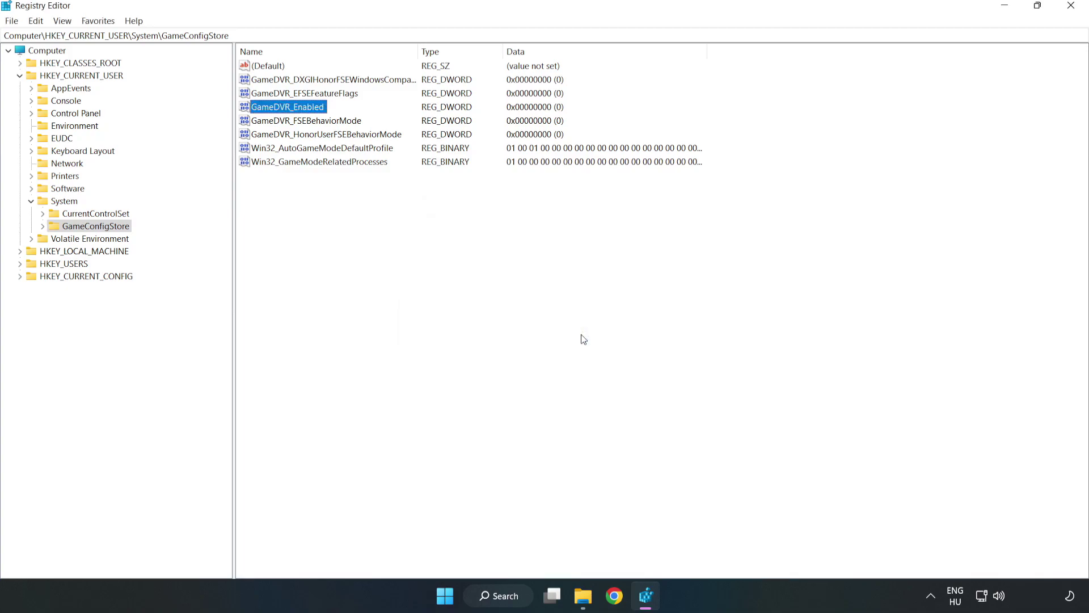
- Navigate to HKEY_LOCAL_MACHINE\SOFTWARE\Microsoft\PolicyManager\default\ApplicationManagement\AllowGameDVR
{"action": "left_click", "coordinate": [19, 77]}
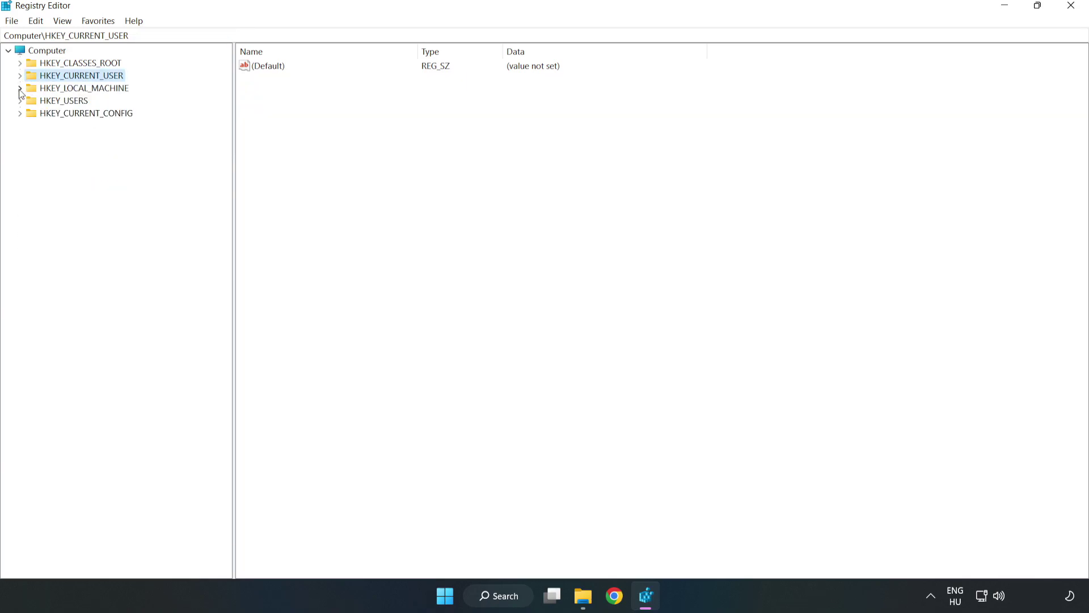
{"action": "double_click", "coordinate": [26, 89]}
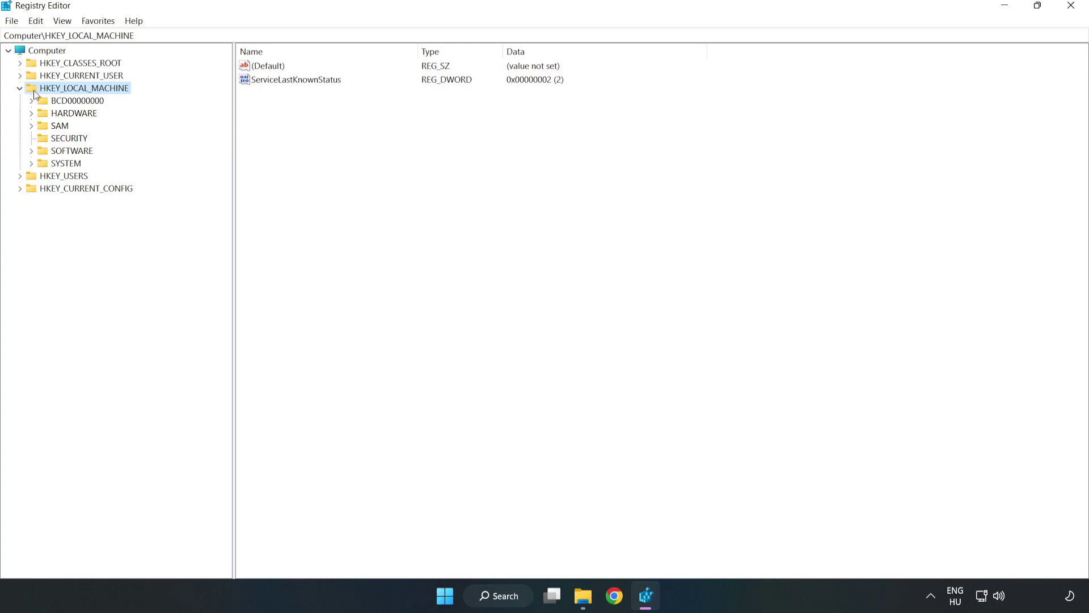
{"action": "left_click", "coordinate": [32, 151]}
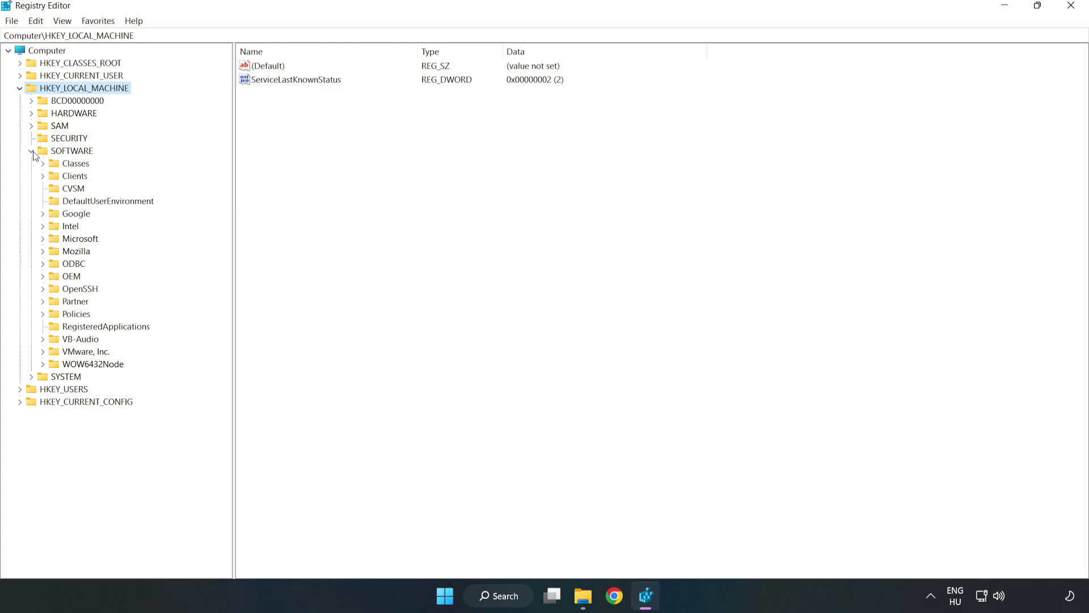
{"action": "left_click", "coordinate": [43, 240]}
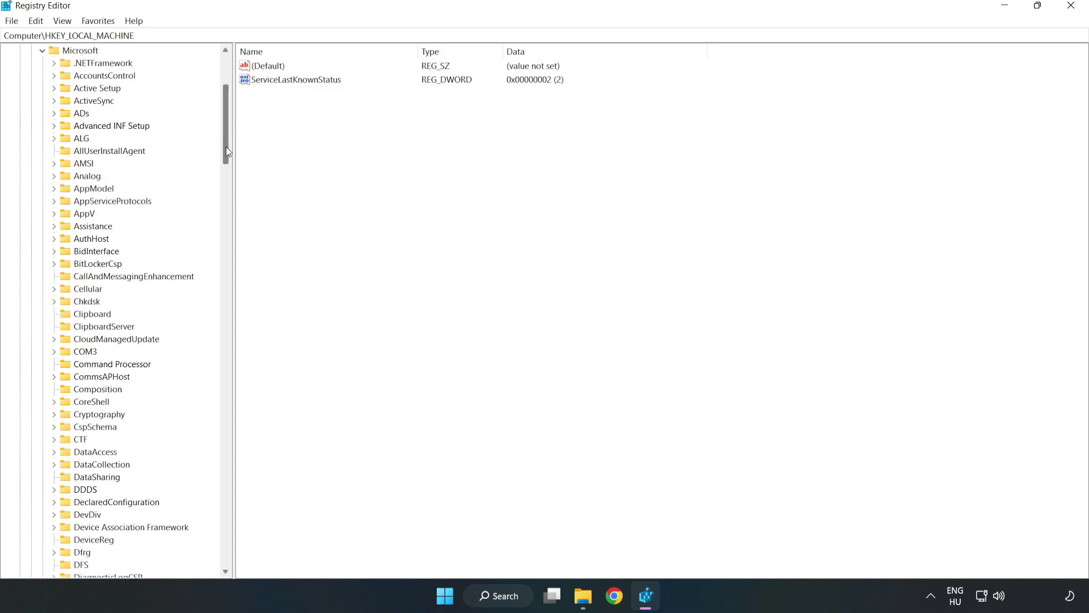
{"action": "left_click_drag", "start_coordinate": [225, 146], "coordinate": [249, 404]}
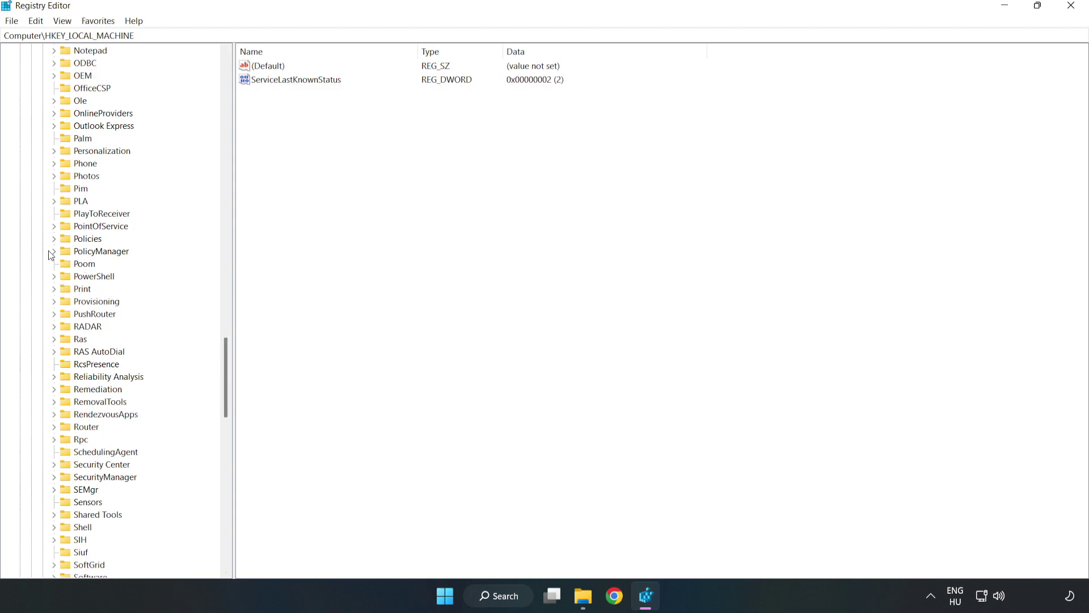
{"action": "left_click", "coordinate": [54, 252]}
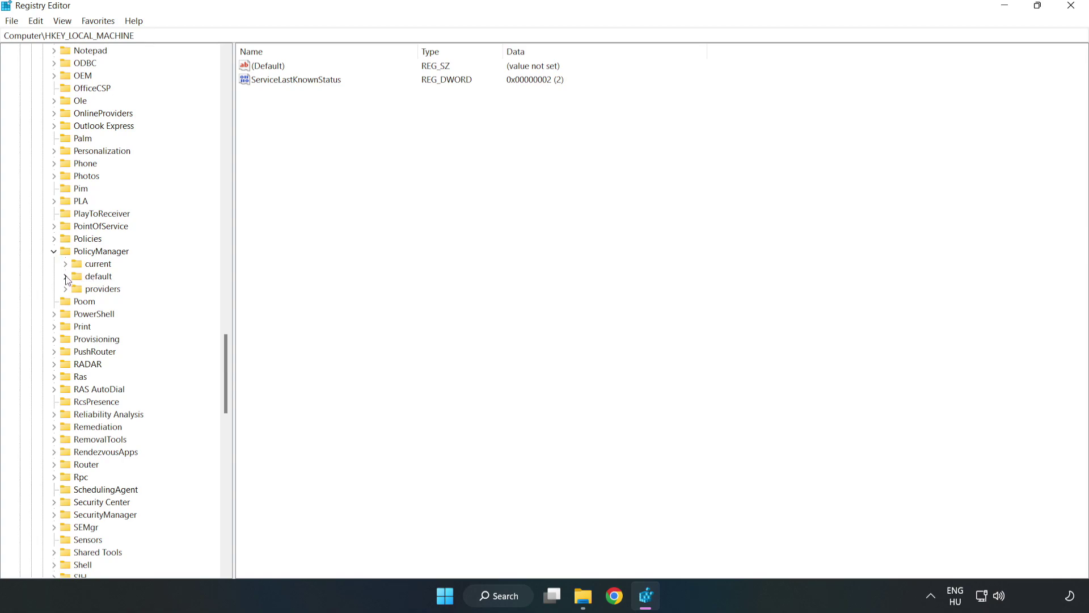
{"action": "left_click", "coordinate": [66, 278]}
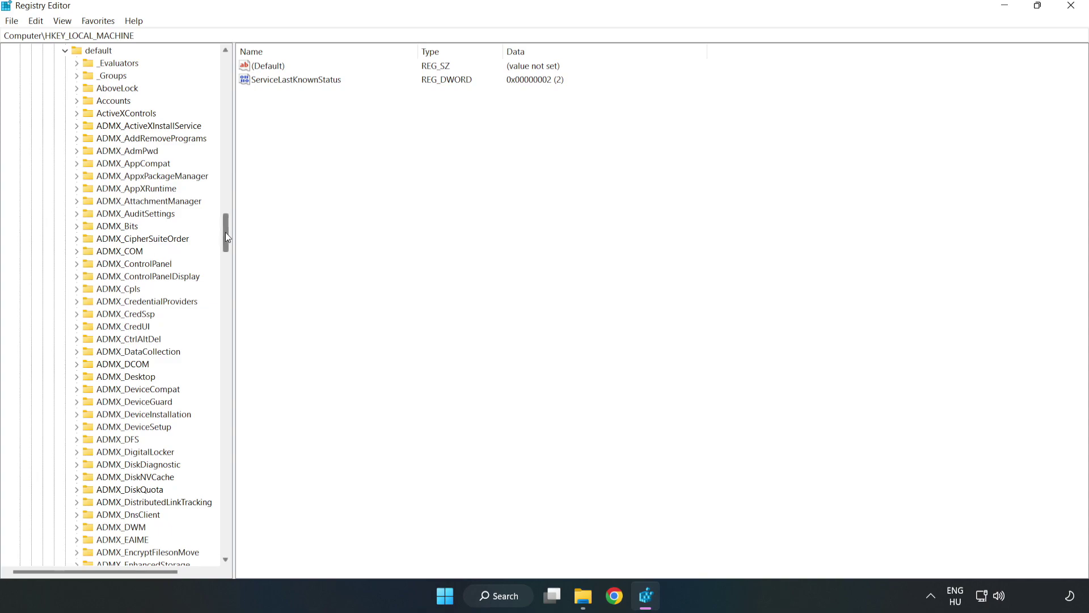
{"action": "left_click_drag", "start_coordinate": [226, 233], "coordinate": [221, 364]}
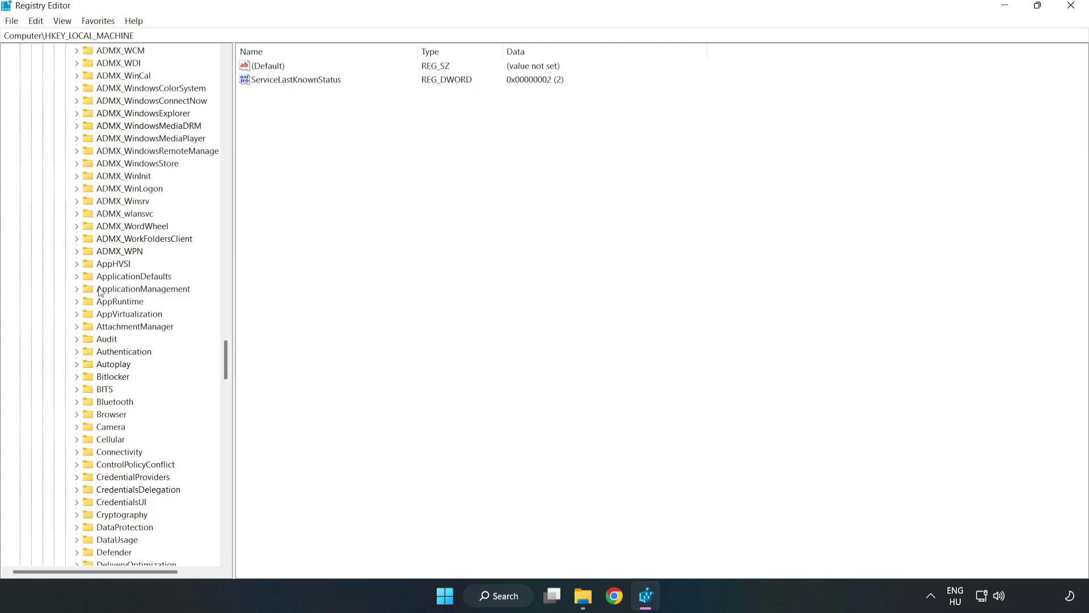
{"action": "left_click", "coordinate": [80, 288]}
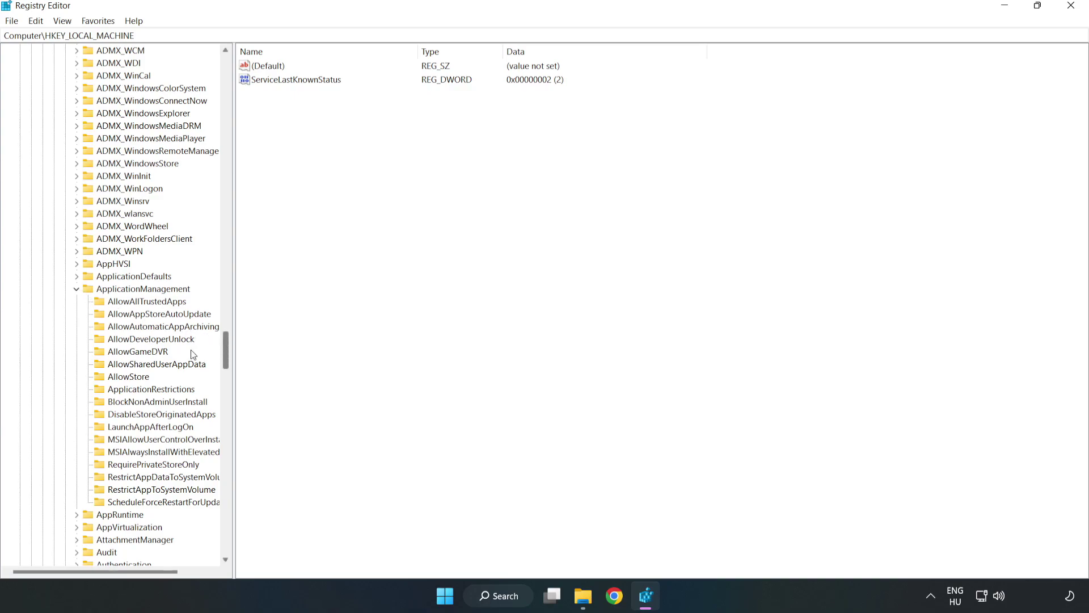
{"action": "left_click", "coordinate": [127, 353]}
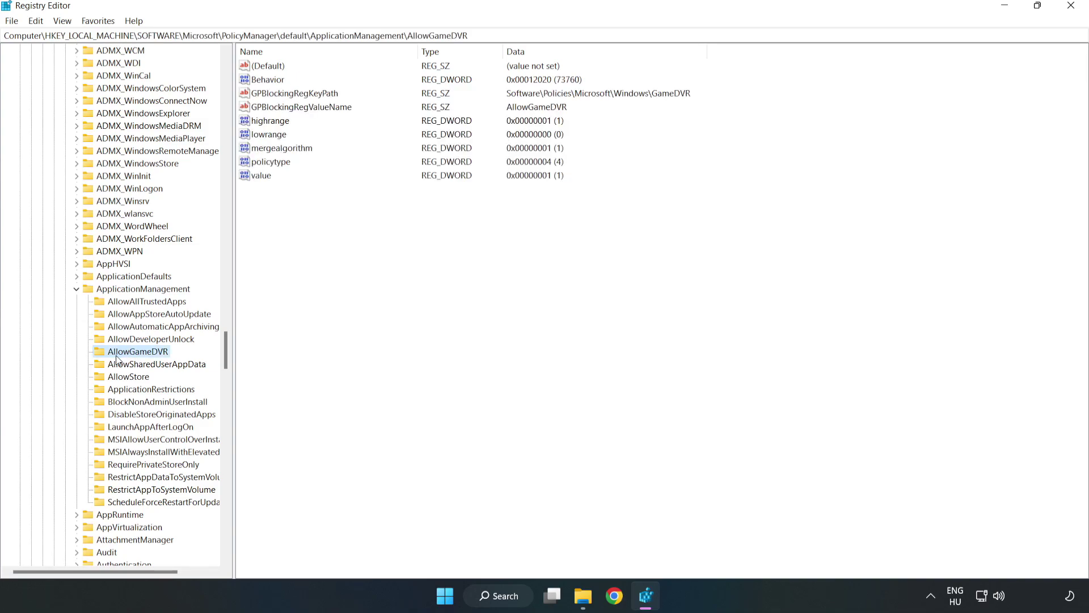
- Change the value data of the entry under AllowGameDVR to 0
{"action": "left_click", "coordinate": [256, 177]}
{"action": "right_click", "coordinate": [277, 181]}
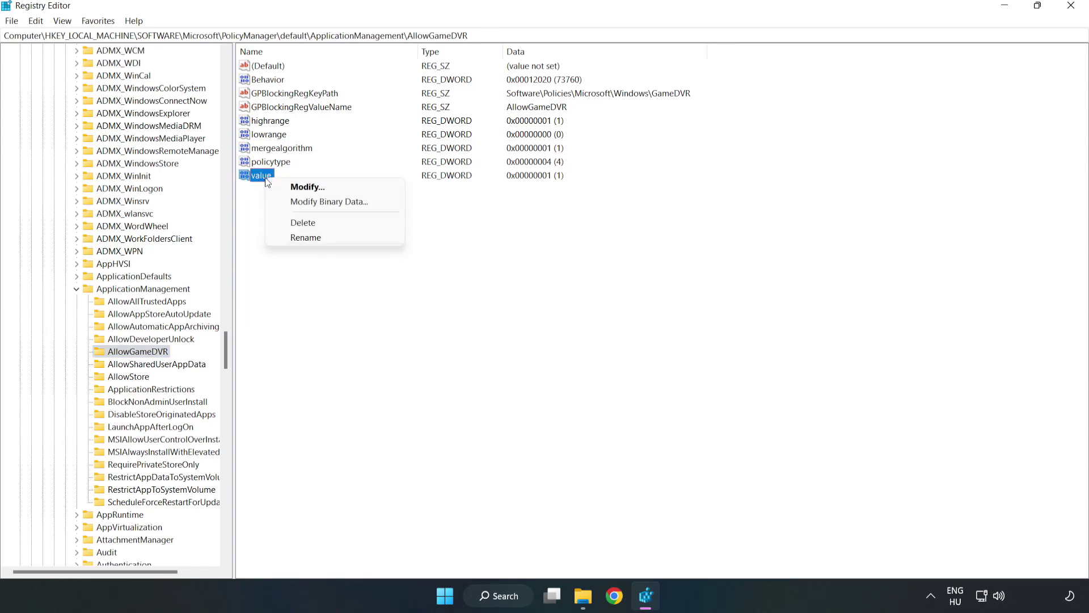
{"action": "left_click", "coordinate": [312, 188]}
{"action": "left_click_drag", "start_coordinate": [200, 69], "coordinate": [554, 226]}
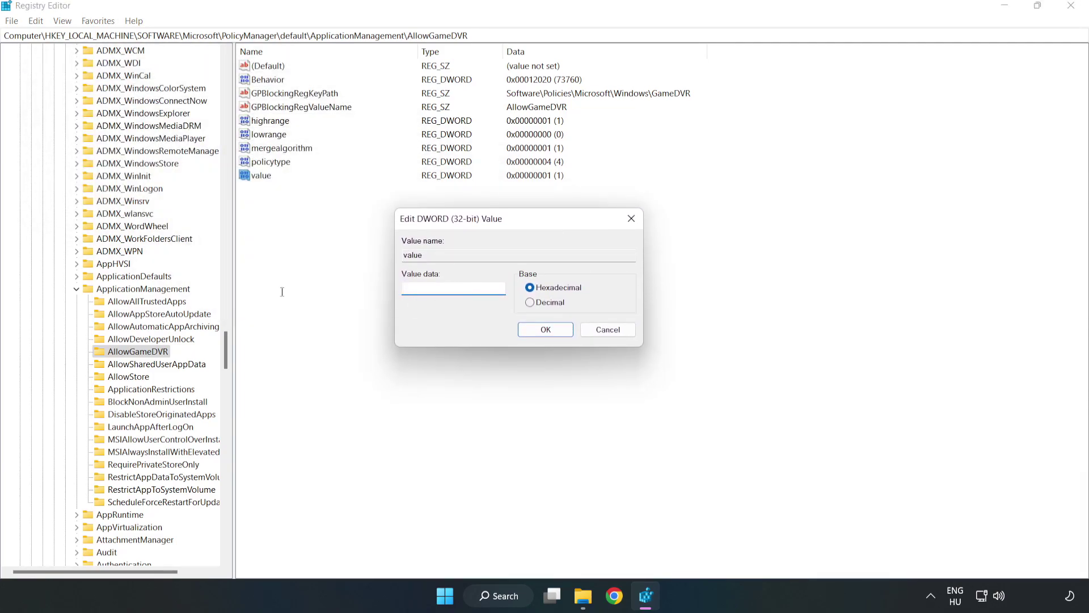
{"action": "type", "text": "0"}
{"action": "left_click", "coordinate": [545, 329]}
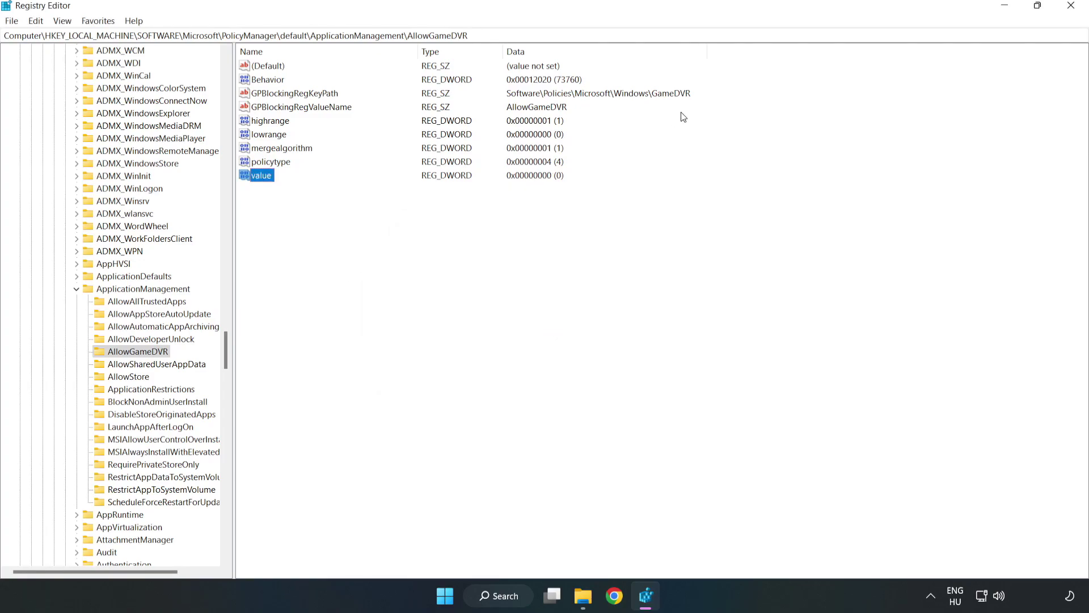
- Close Registry Editor, then download and run dxwebsetup.exe from the DirectX End-User Runtime page in Chrome
{"action": "left_click", "coordinate": [1071, 8]}
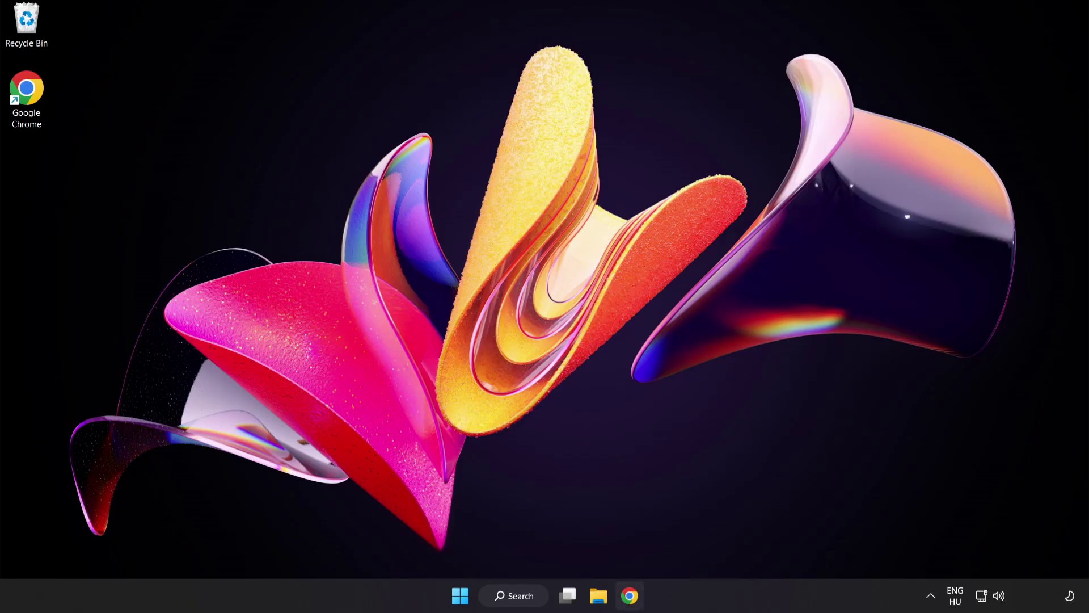
{"action": "left_click", "coordinate": [630, 605]}
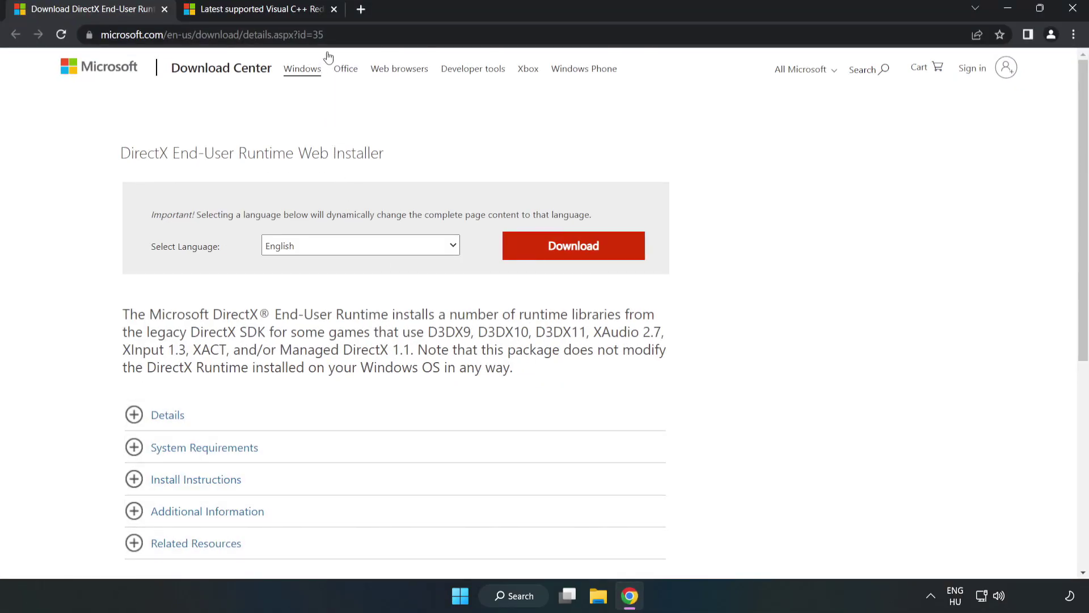
{"action": "left_click_drag", "start_coordinate": [326, 34], "coordinate": [16, 28]}
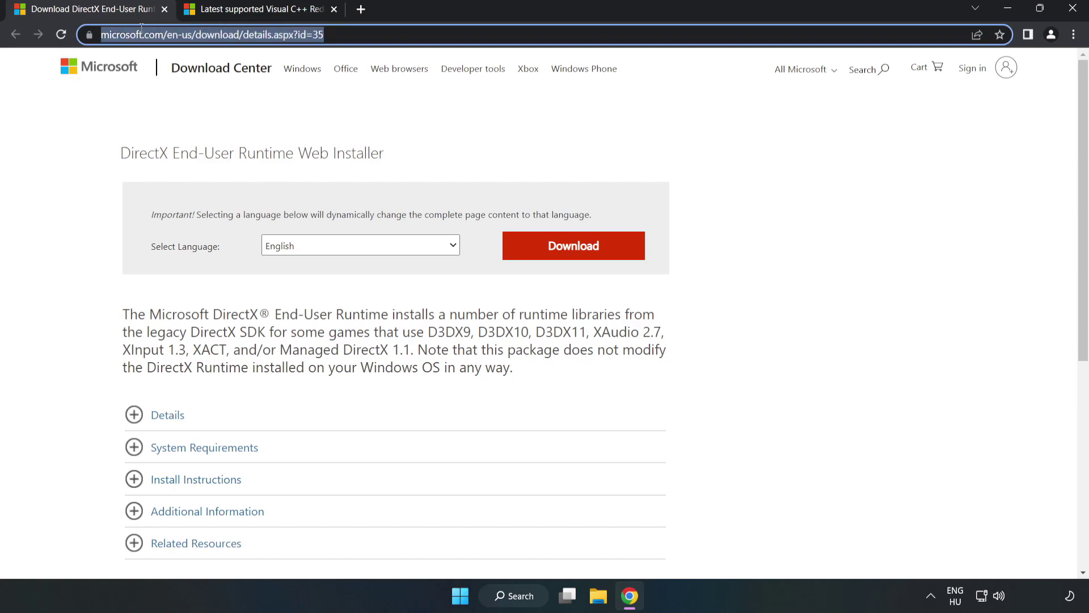
{"action": "left_click", "coordinate": [442, 134]}
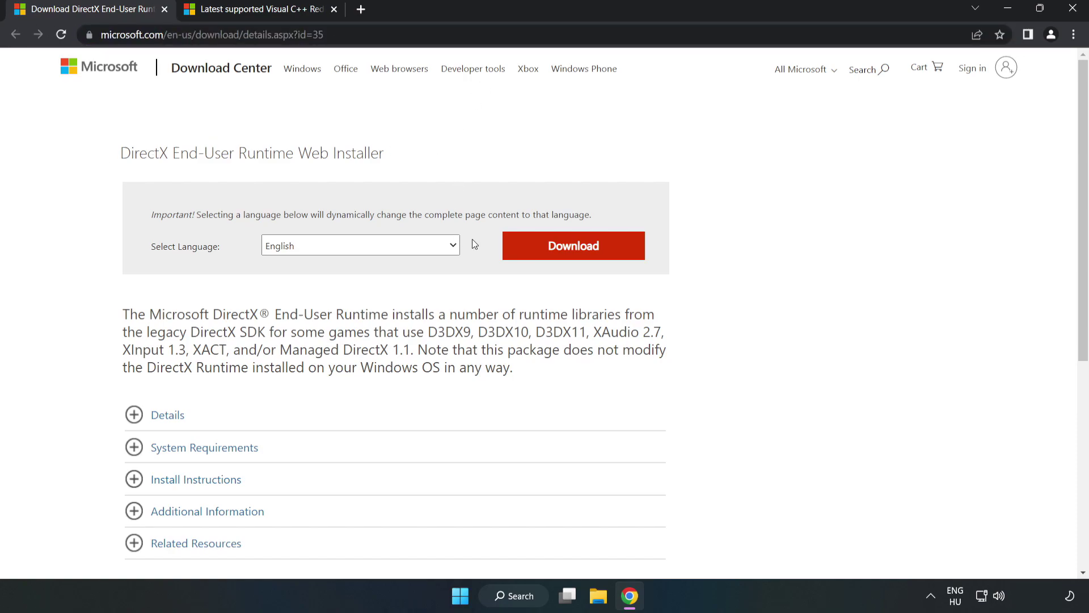
{"action": "left_click", "coordinate": [581, 259]}
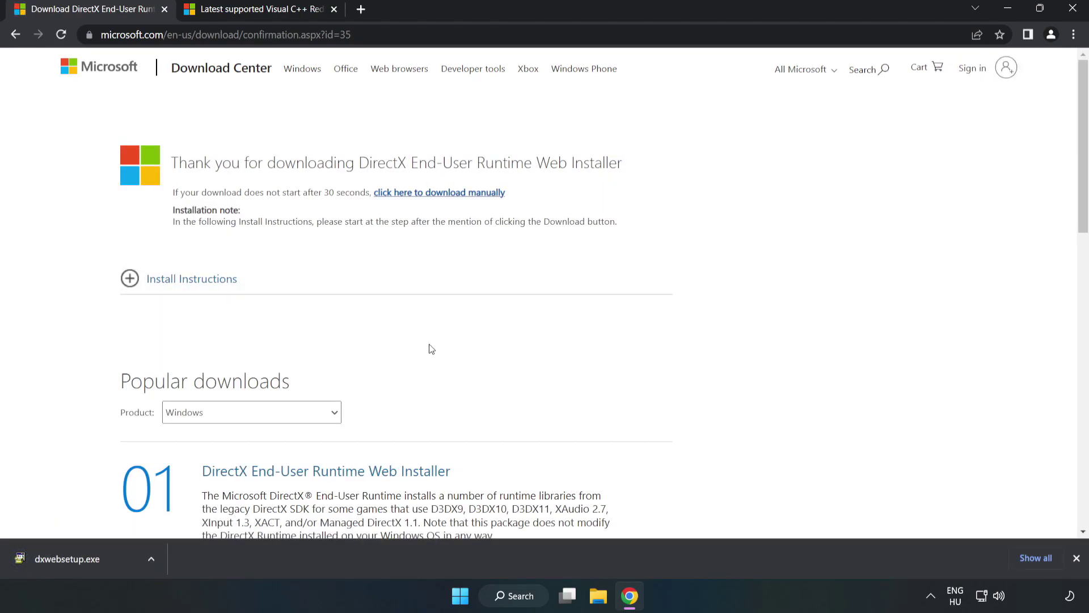
{"action": "left_click", "coordinate": [110, 562]}
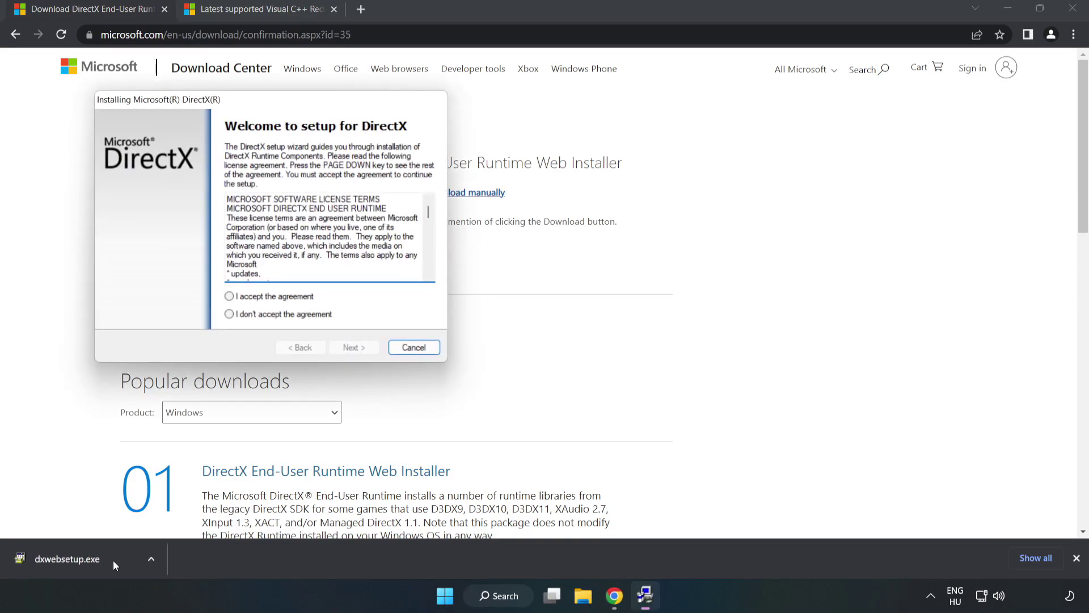
- Accept the DirectX license, decline the Bing Bar, and complete the runtime setup
{"action": "left_click_drag", "start_coordinate": [248, 104], "coordinate": [521, 156]}
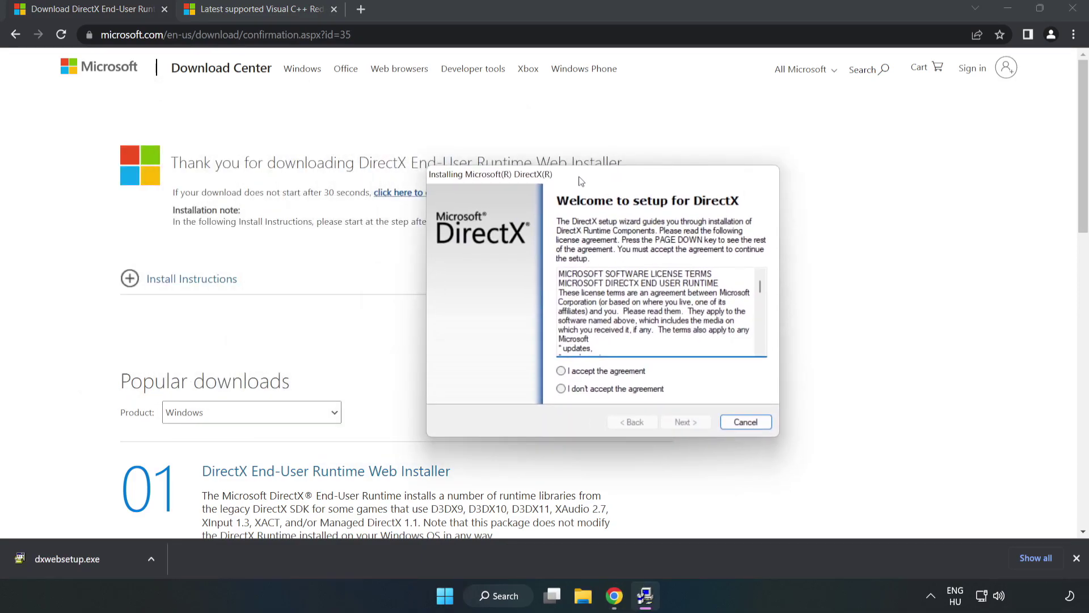
{"action": "left_click_drag", "start_coordinate": [701, 268], "coordinate": [701, 318]}
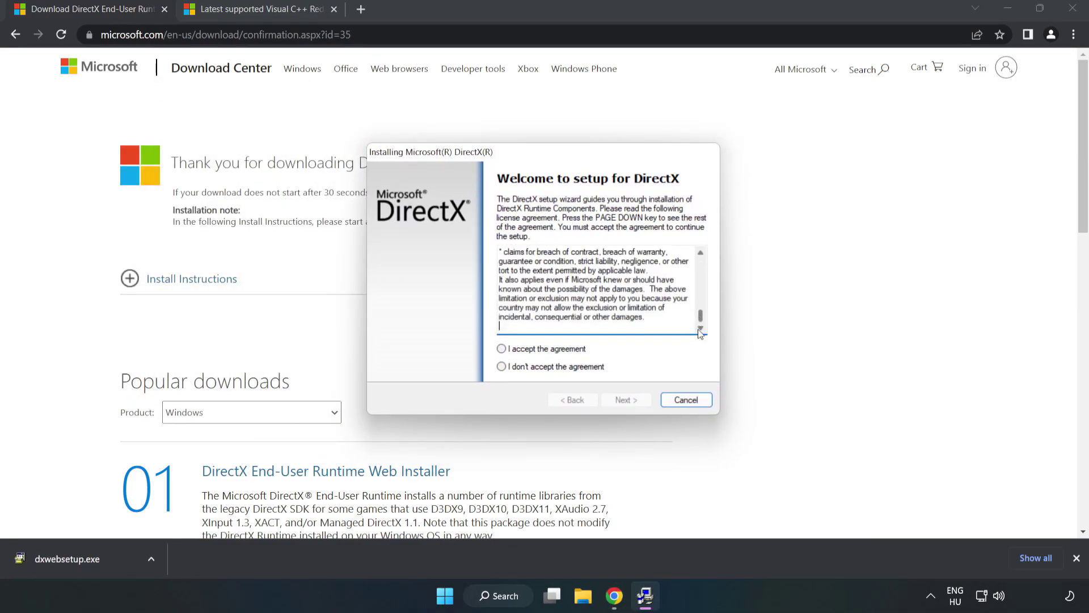
{"action": "left_click", "coordinate": [502, 349]}
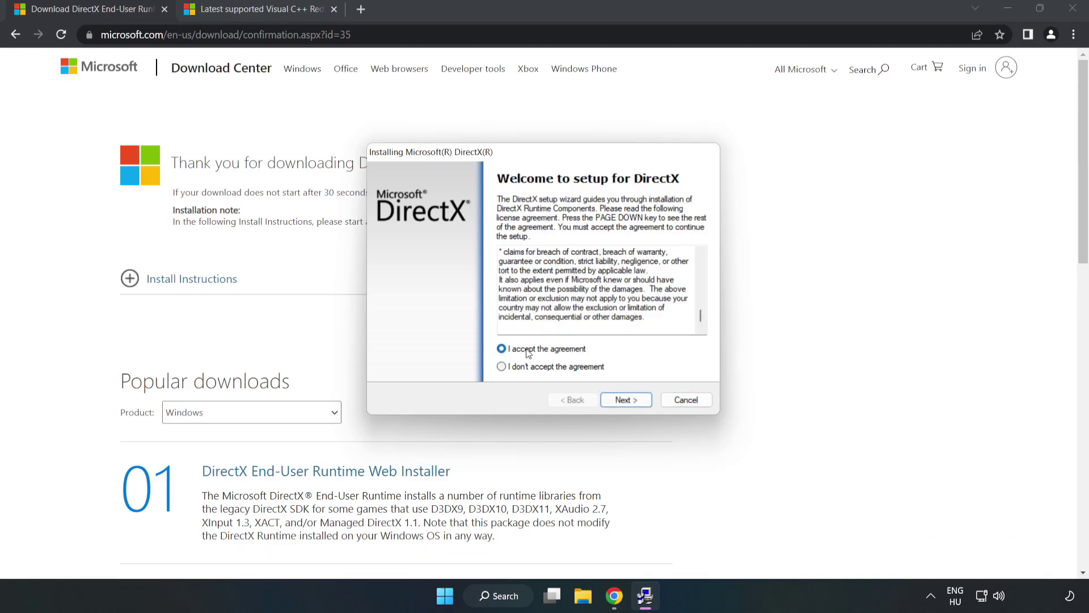
{"action": "left_click", "coordinate": [631, 401]}
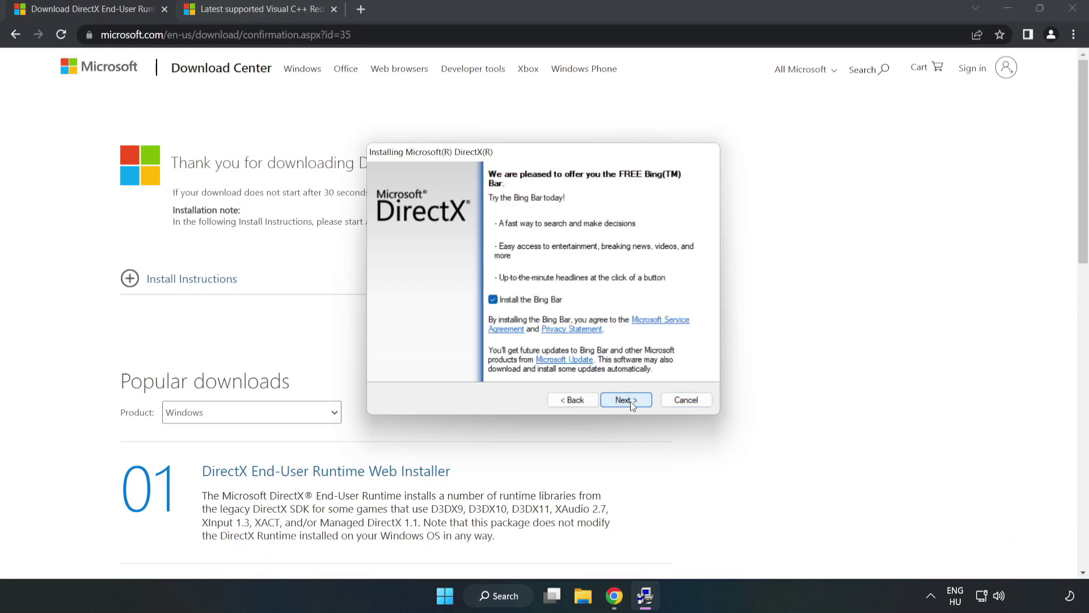
{"action": "left_click", "coordinate": [492, 299]}
{"action": "left_click", "coordinate": [628, 398]}
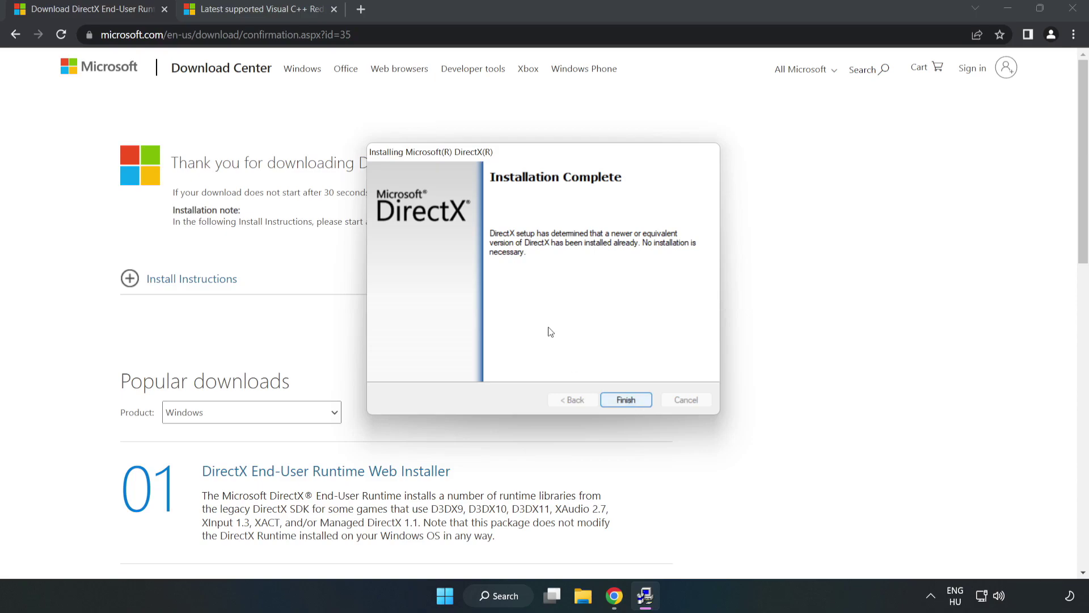
{"action": "left_click", "coordinate": [626, 400]}
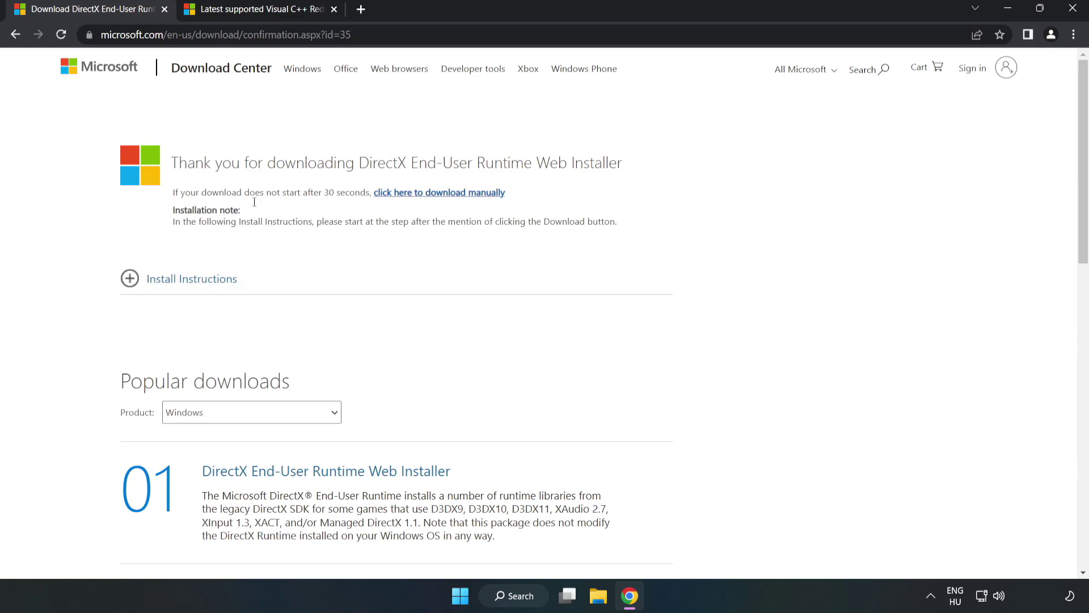
- Close the DirectX tab and scroll to the Visual C++ Redistributable download table
{"action": "left_click", "coordinate": [164, 10]}
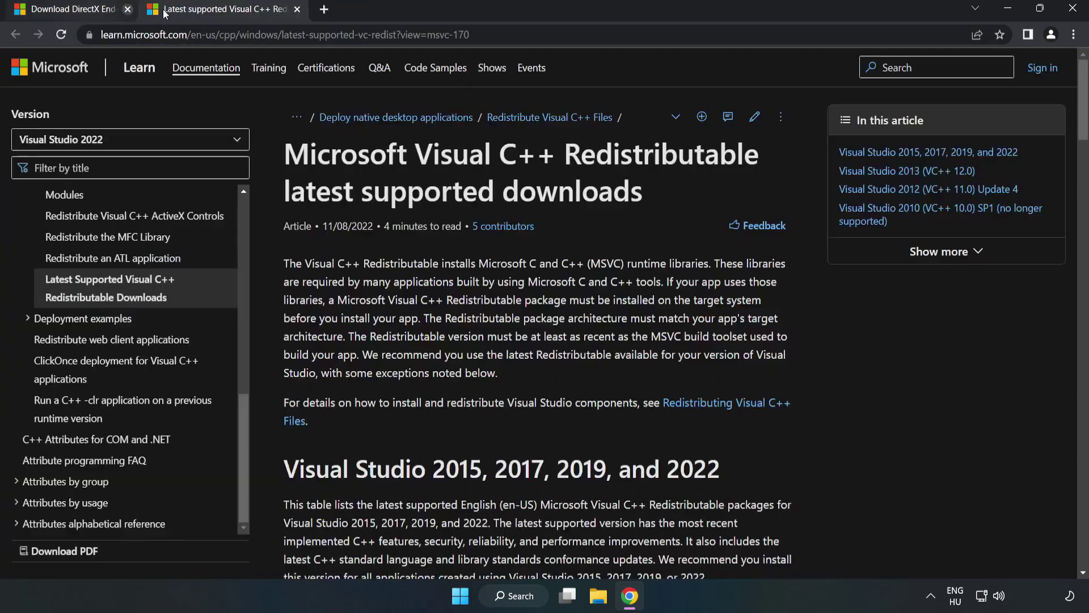
{"action": "left_click", "coordinate": [460, 32]}
{"action": "left_click", "coordinate": [558, 187]}
{"action": "left_click_drag", "start_coordinate": [1084, 122], "coordinate": [1083, 175]}
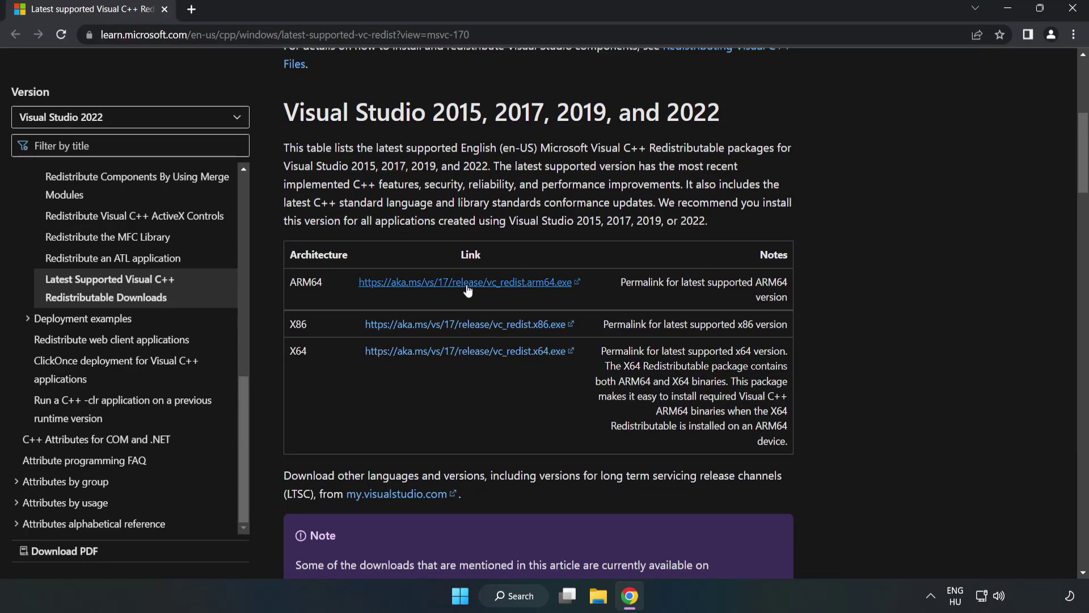
- Download the ARM64, x86 and x64 redistributables, allowing multiple downloads, and run VC_redist.arm64.exe
{"action": "left_click", "coordinate": [469, 283]}
{"action": "left_click", "coordinate": [468, 324]}
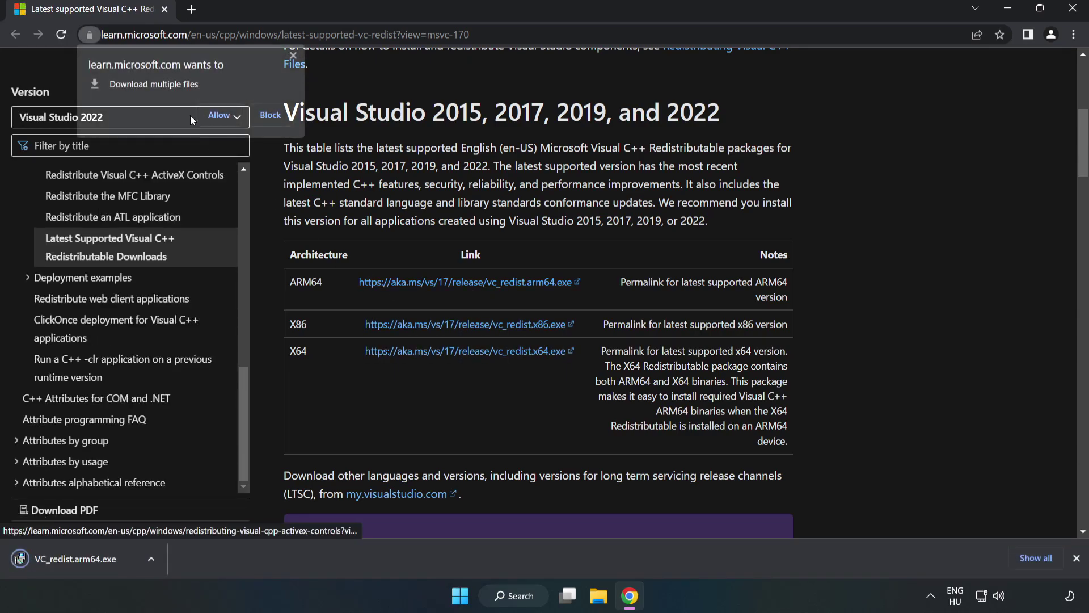
{"action": "left_click", "coordinate": [220, 116]}
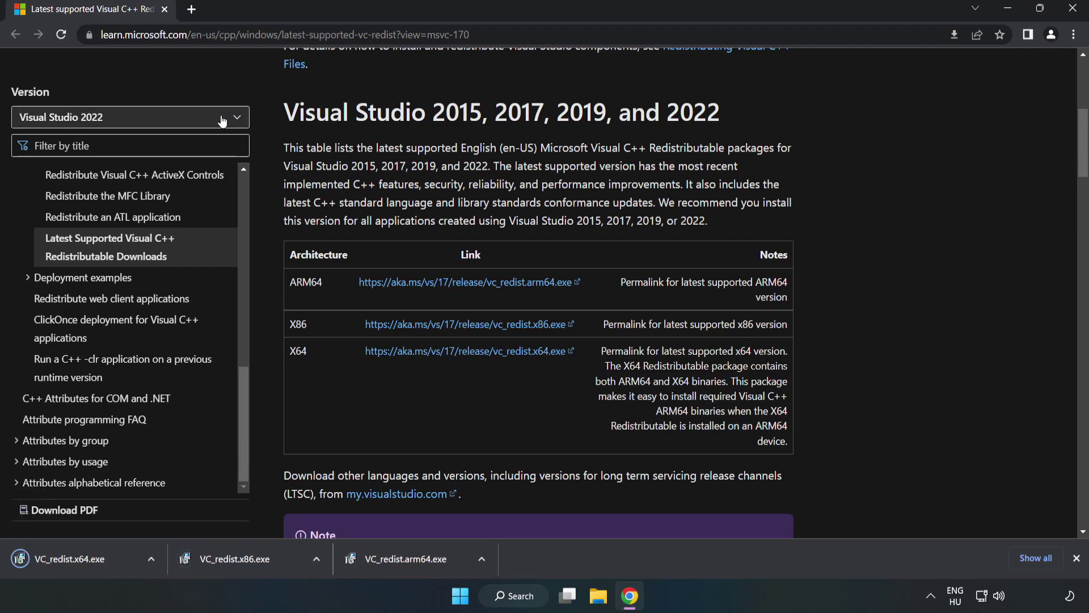
{"action": "left_click", "coordinate": [417, 562]}
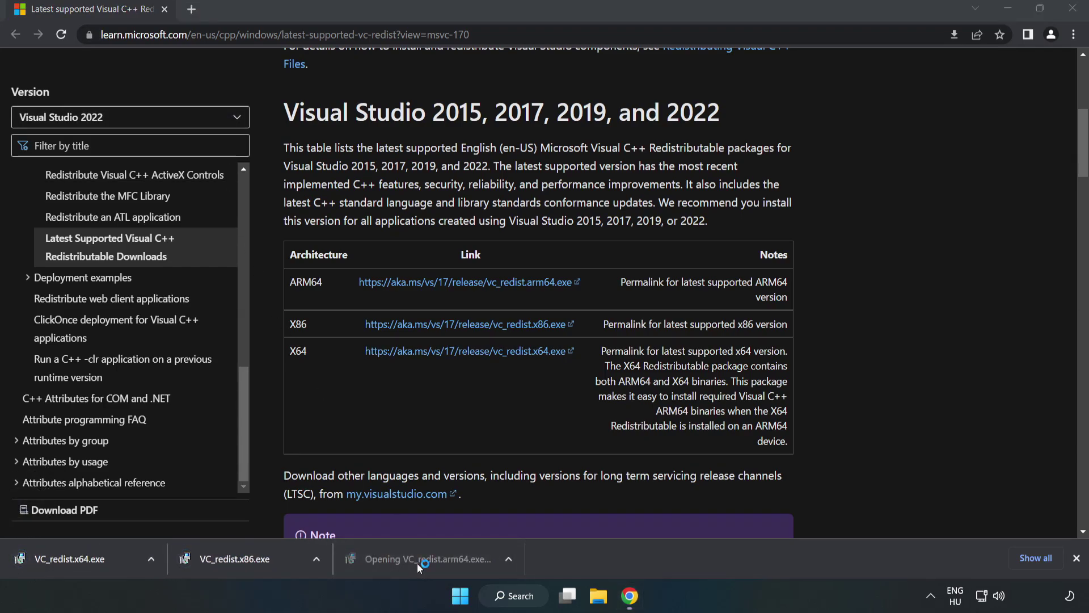
- Agree to the terms and try installing ARM64, dismissing its unsupported-processor failure
{"action": "left_click_drag", "start_coordinate": [697, 278], "coordinate": [698, 326]}
{"action": "left_click", "coordinate": [479, 355]}
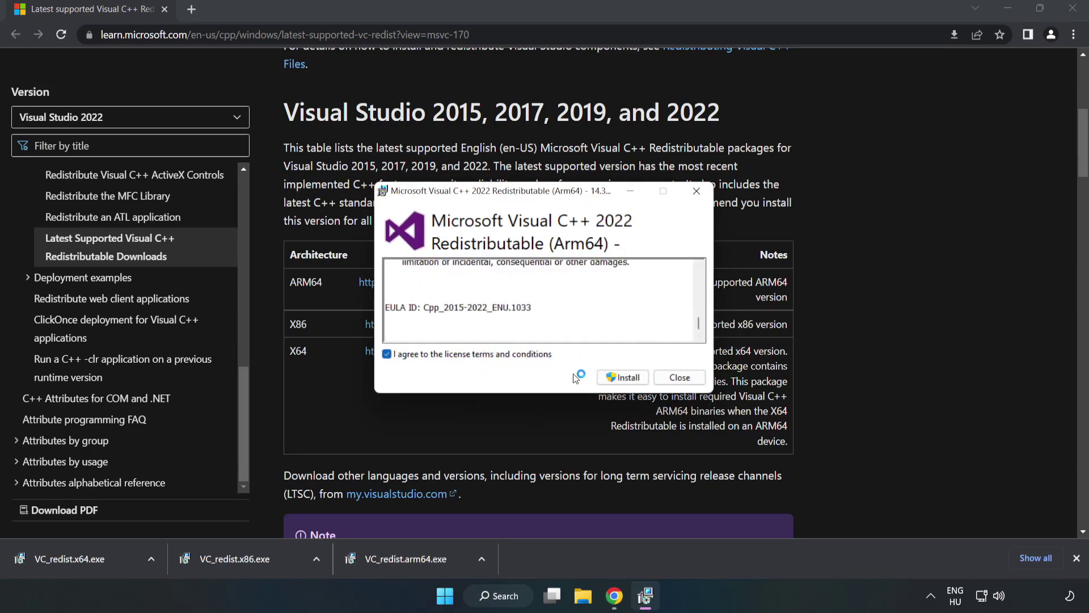
{"action": "left_click", "coordinate": [624, 381]}
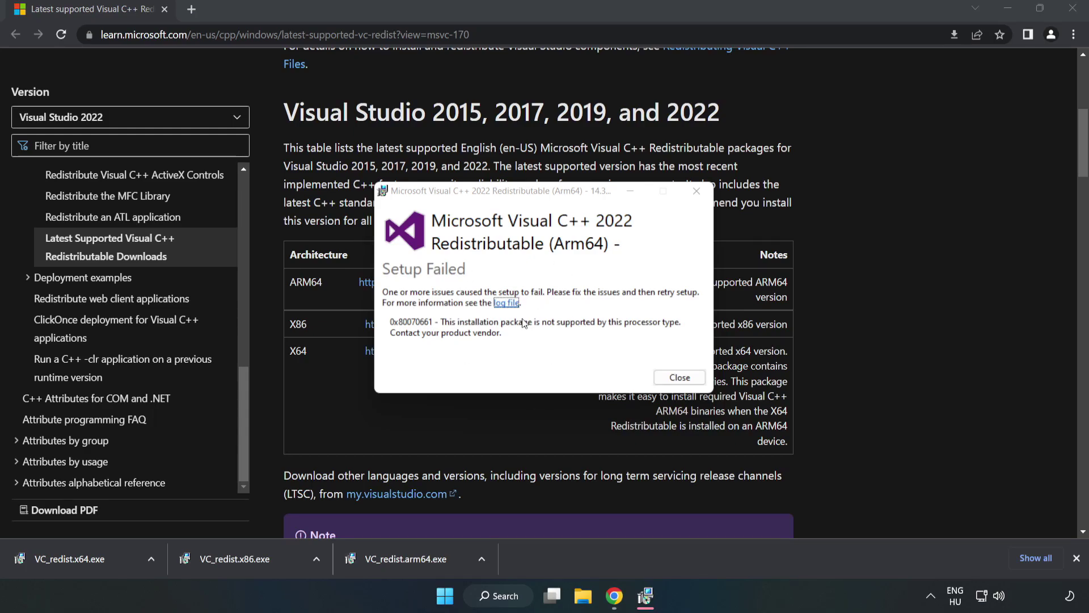
{"action": "left_click", "coordinate": [679, 377]}
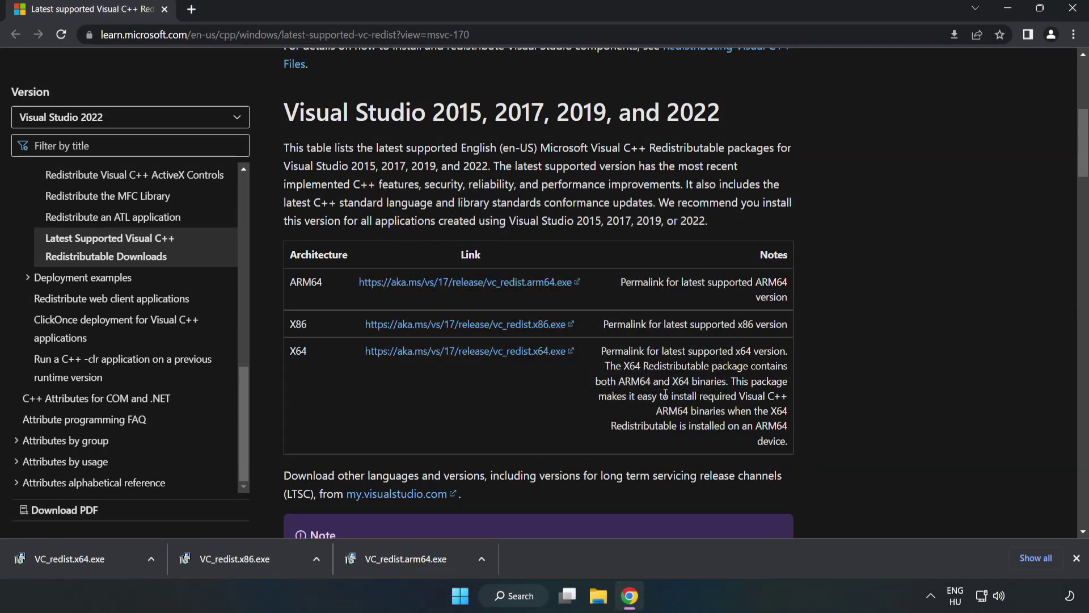
{"action": "left_click", "coordinate": [258, 558]}
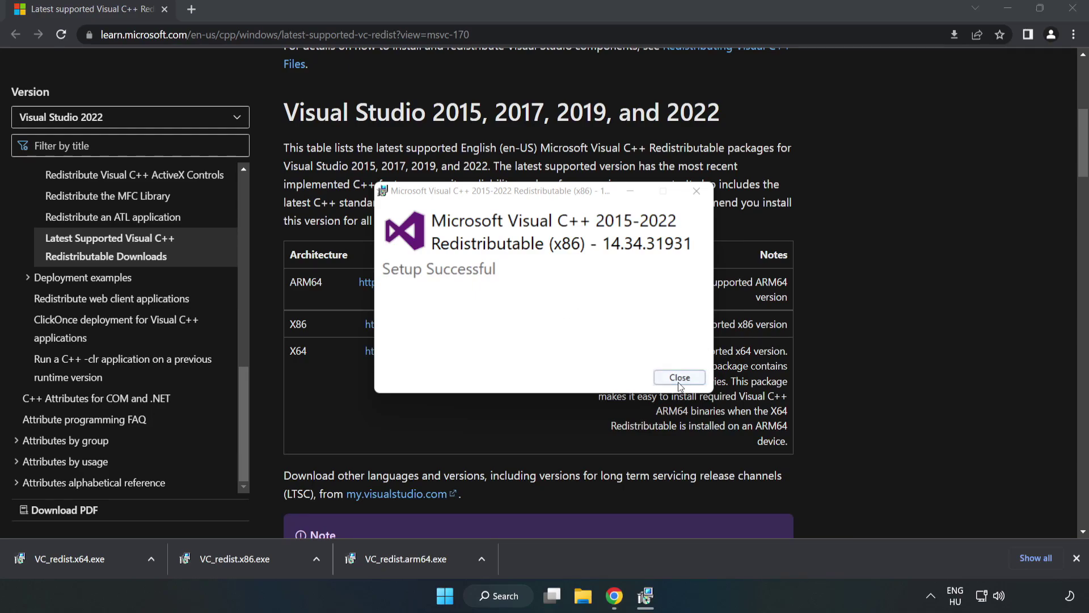
{"action": "left_click", "coordinate": [680, 377]}
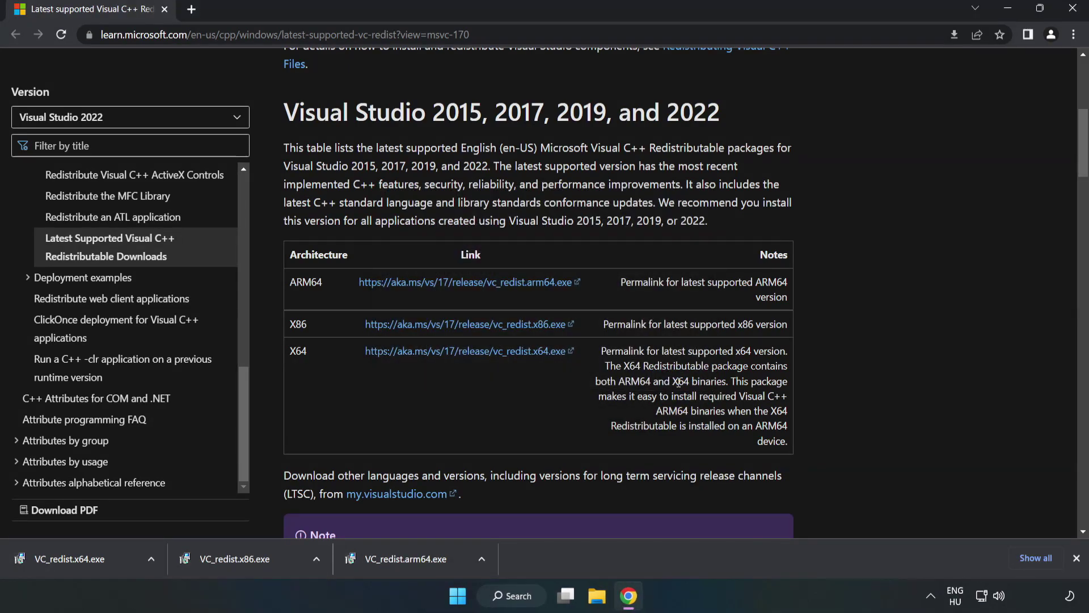
{"action": "left_click", "coordinate": [59, 556]}
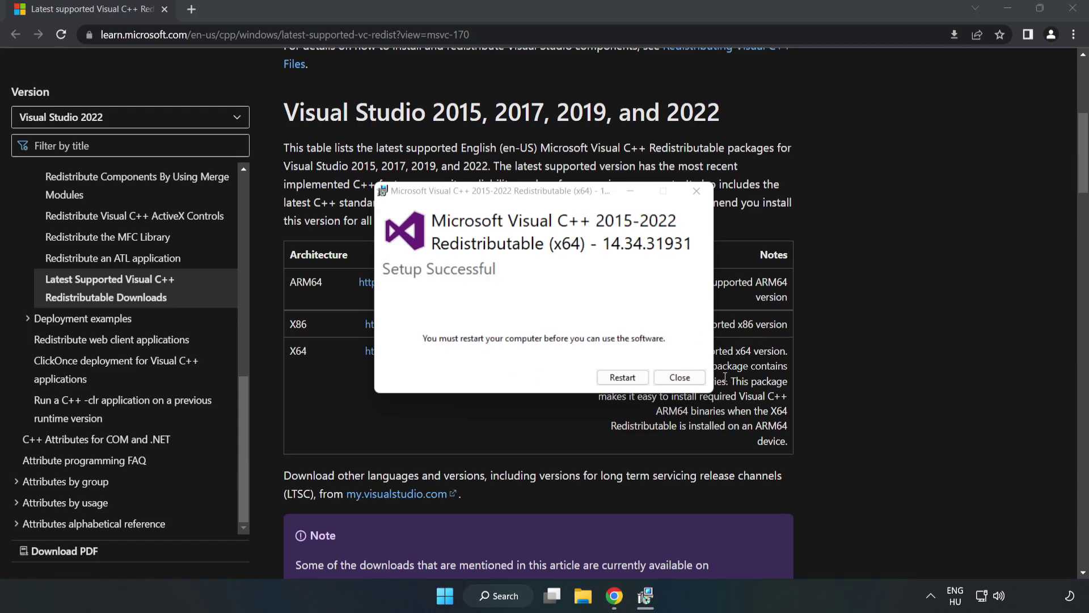
{"action": "left_click", "coordinate": [680, 378]}
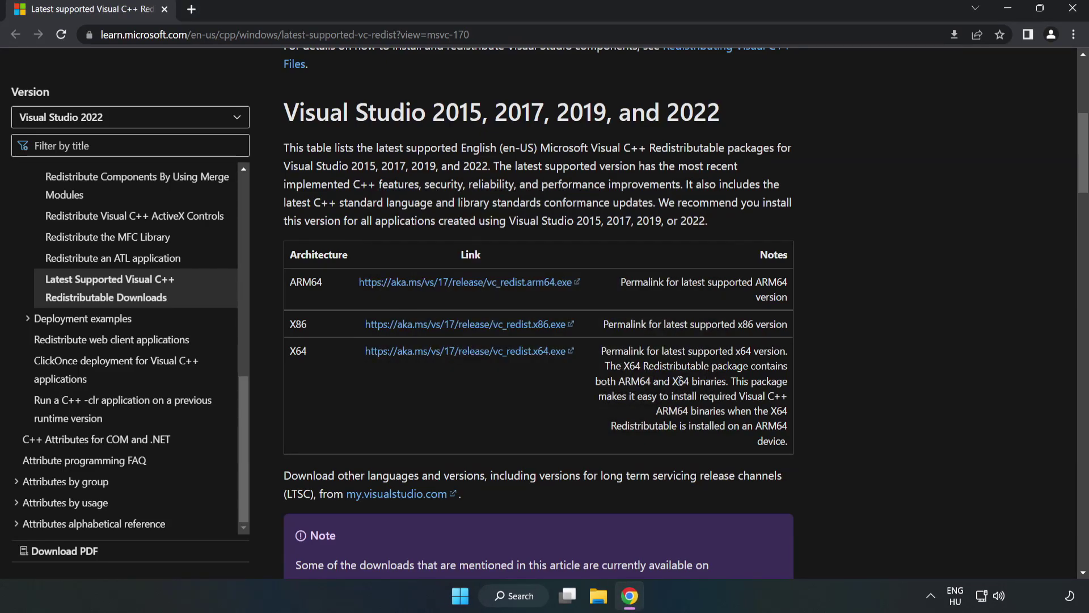
- Close Chrome and show the Start menu power options, including Restart
{"action": "left_click", "coordinate": [1074, 12]}
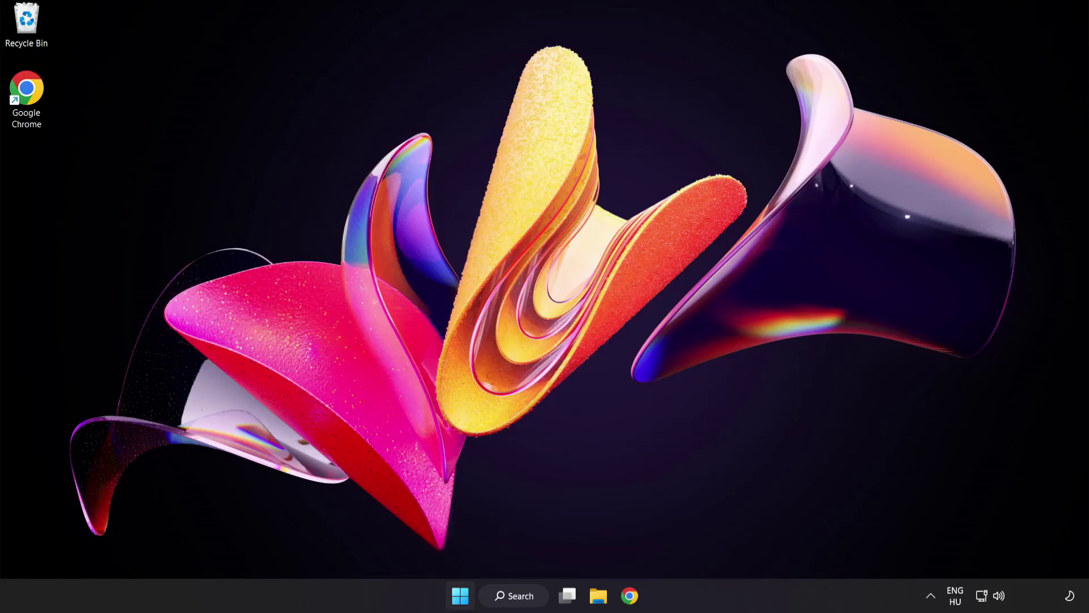
{"action": "left_click", "coordinate": [461, 595]}
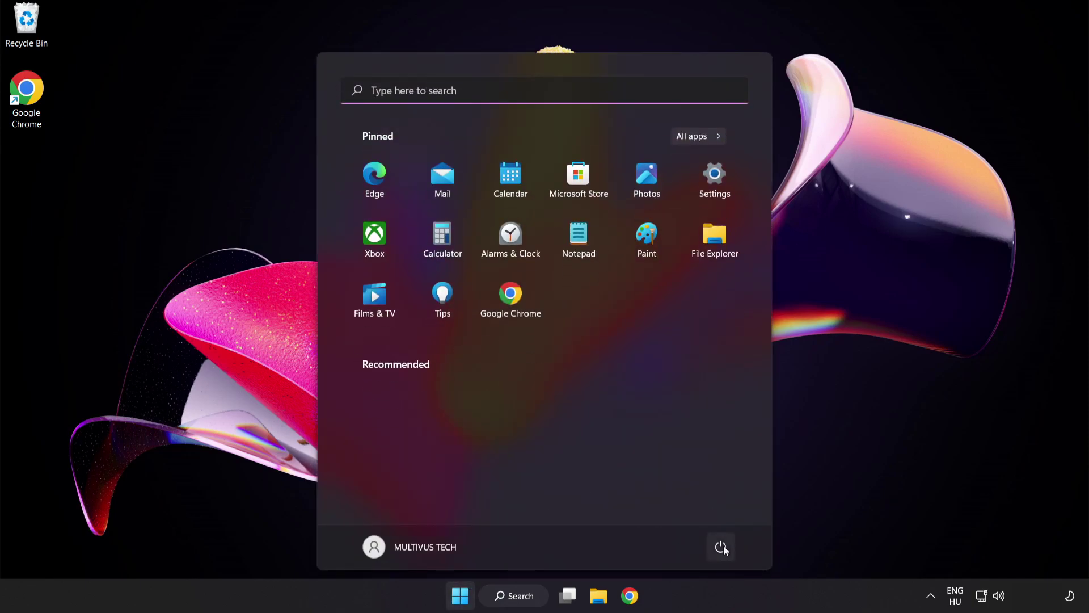
{"action": "left_click", "coordinate": [721, 547]}
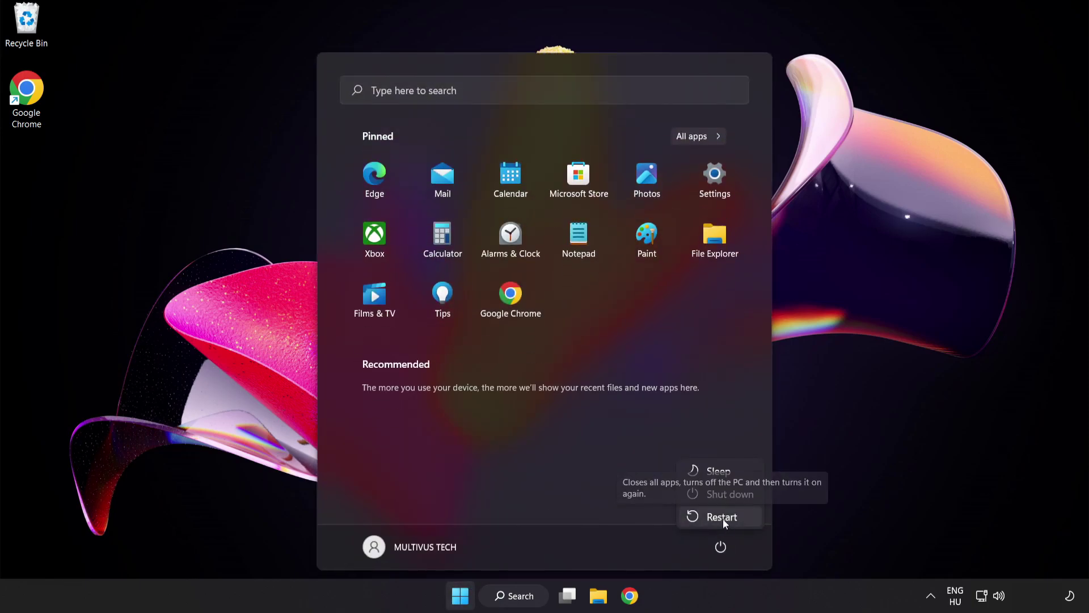